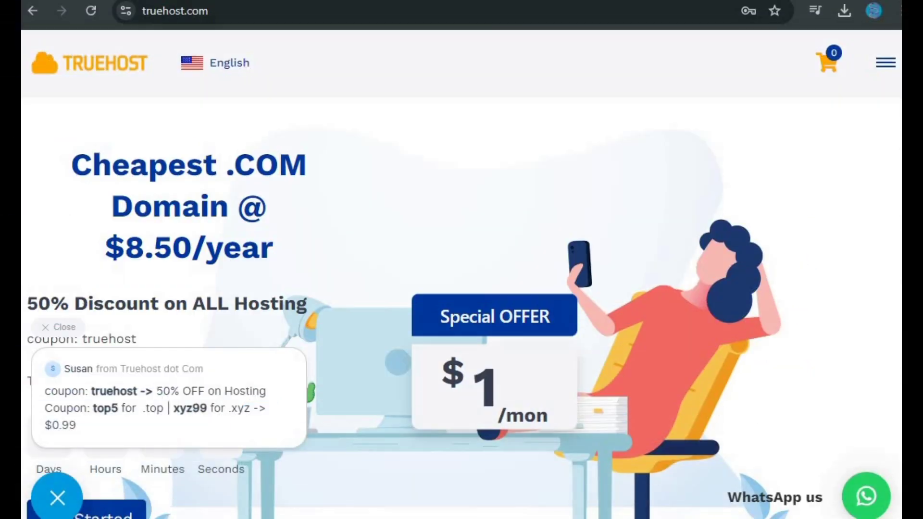
Scroll through Truehost's reviews and WebHosting pricing cards, down to WebHosting Gold at $2.99/mon
scroll(417, 174, down, 10)
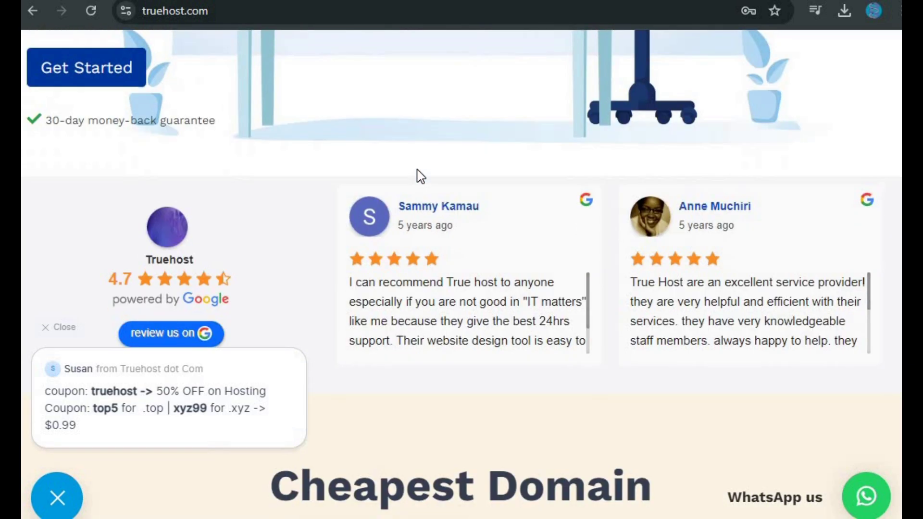
scroll(417, 174, down, 13)
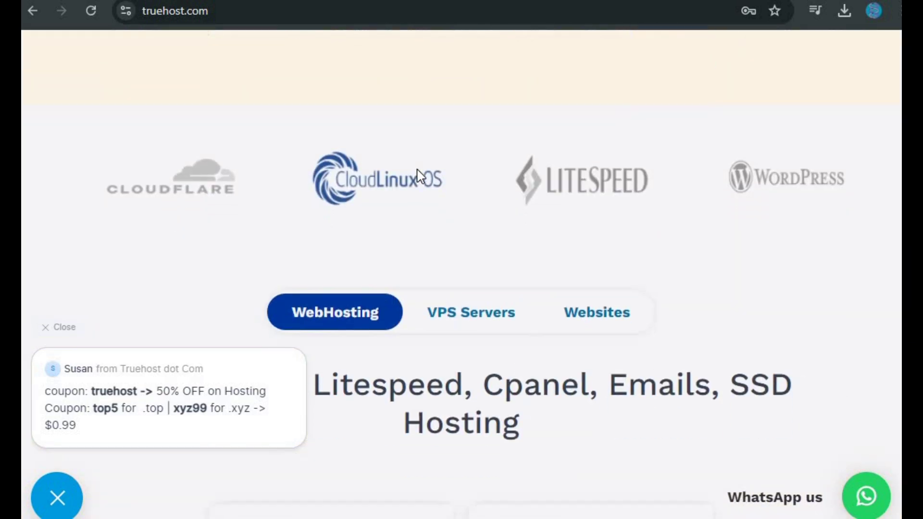
scroll(418, 178, down, 1)
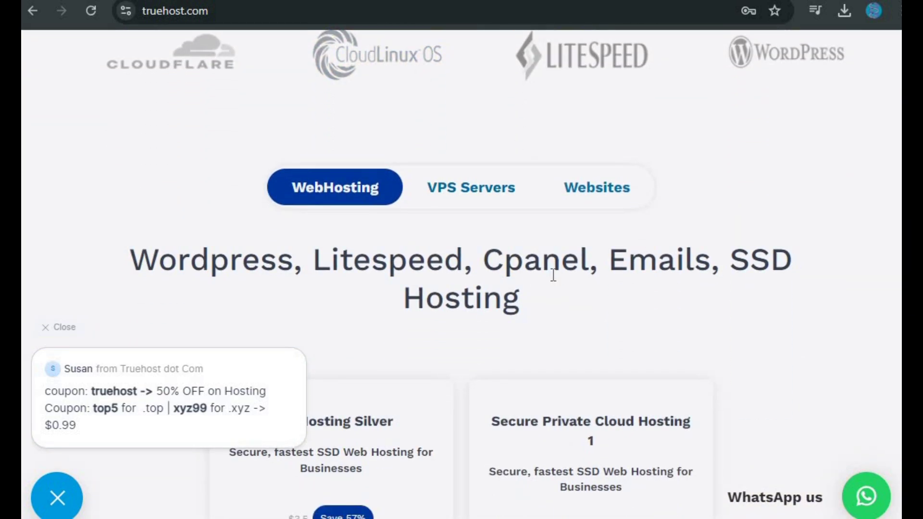
scroll(543, 270, down, 9)
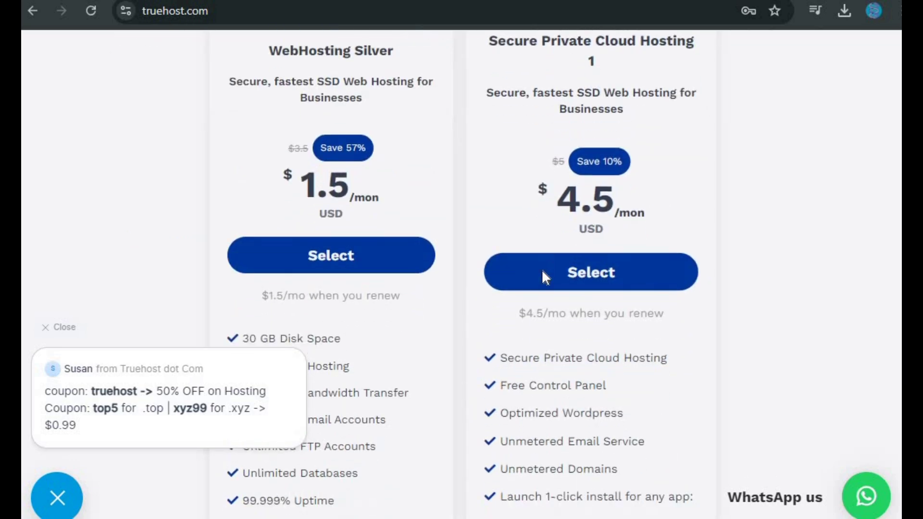
scroll(545, 277, down, 5)
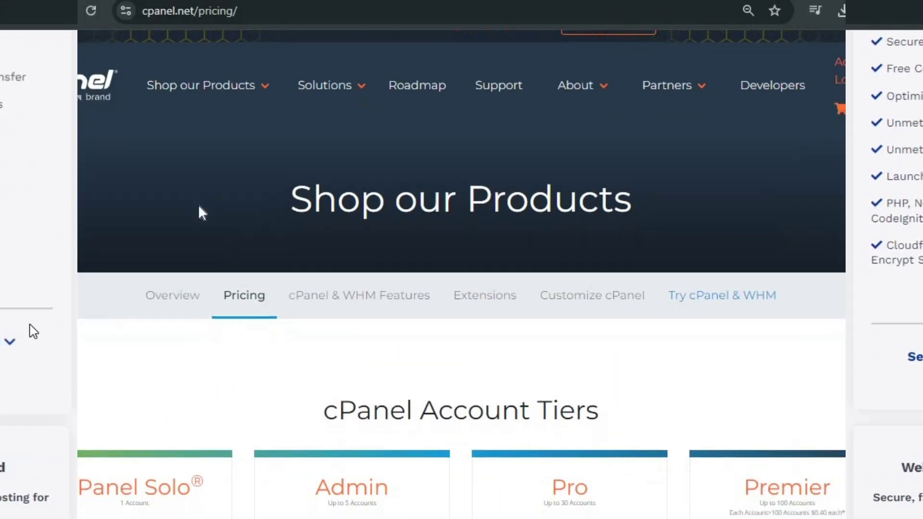
scroll(198, 206, down, 9)
scroll(198, 207, down, 10)
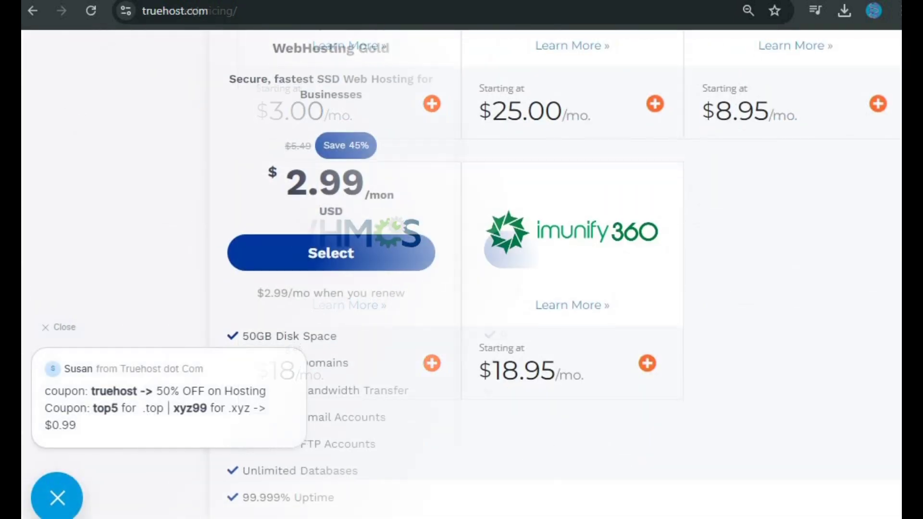
scroll(576, 383, down, 5)
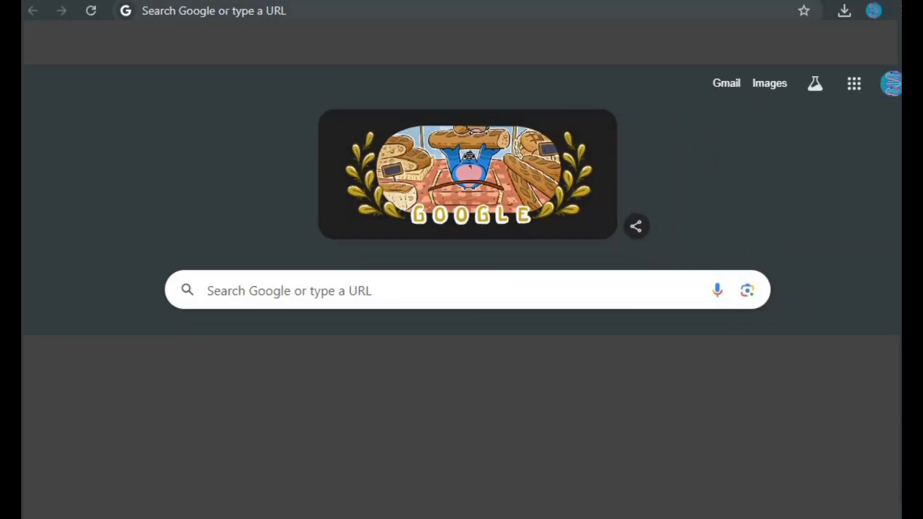
Try loading the cPanel login at truhost.buzz/cpanel and signing in with saved credentials
click(202, 10)
text(truhost.b)
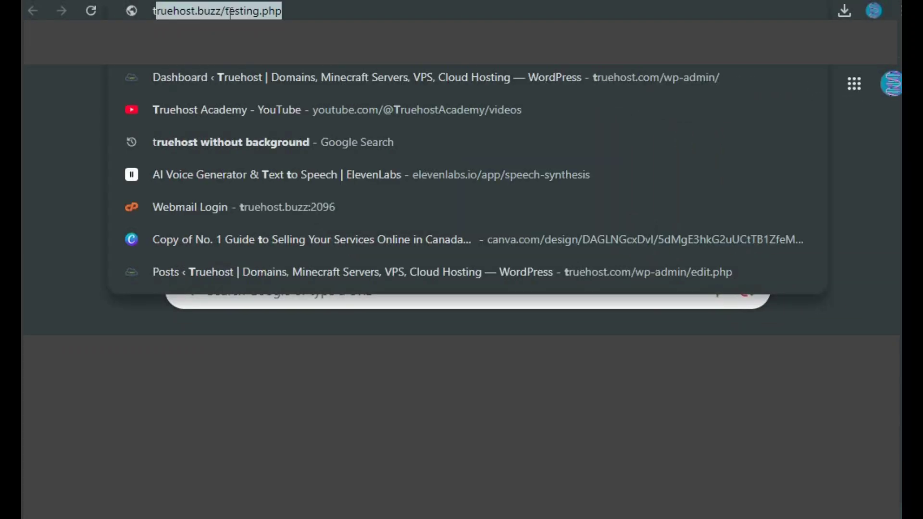
text(uzz)
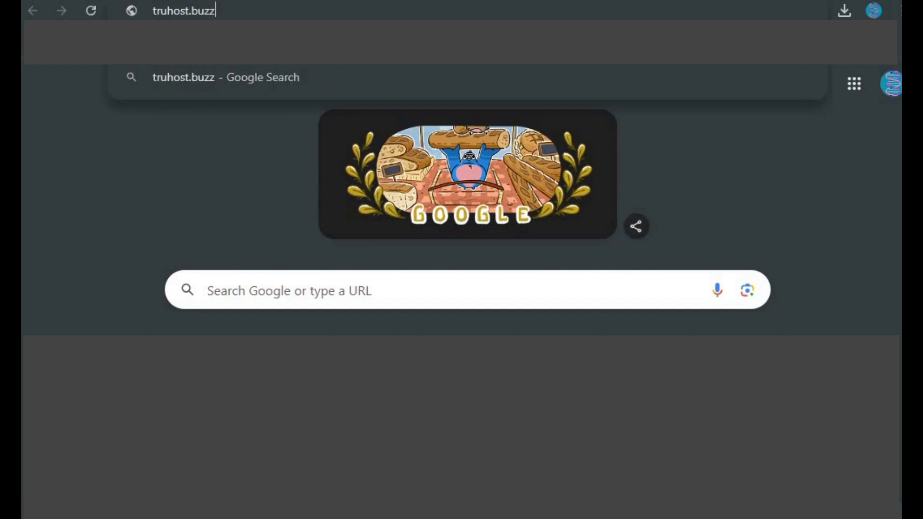
text(/cpanel)
key(Return)
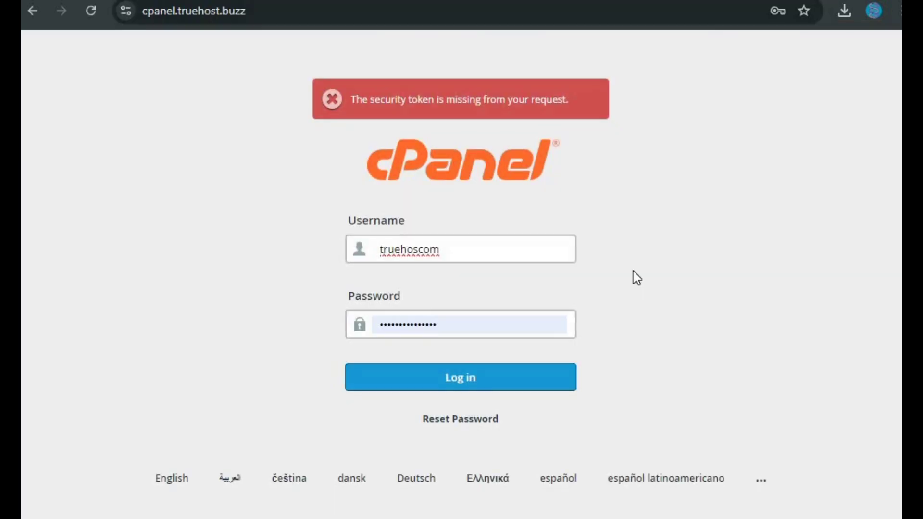
click(481, 388)
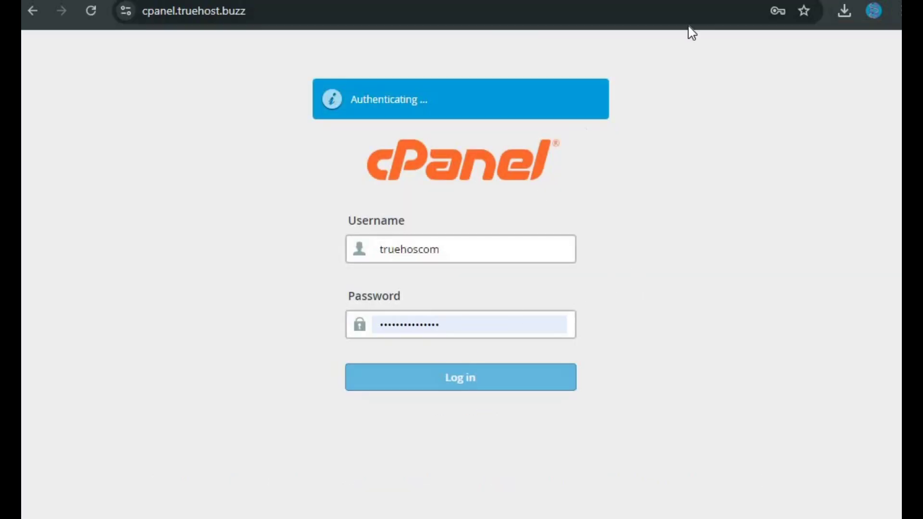
In a new tab, try the cPanel login at cpanel.truehost.buzz and sign in again
key(ctrl+t)
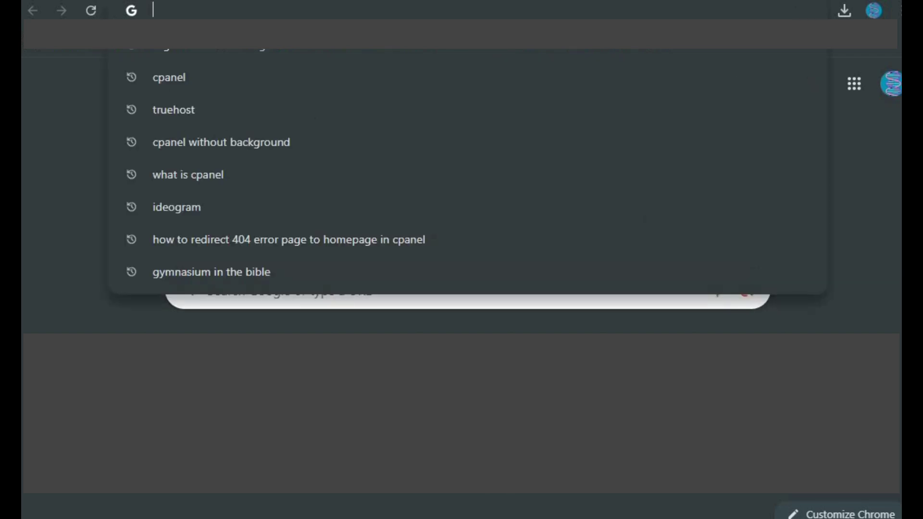
text(cpanel.tru)
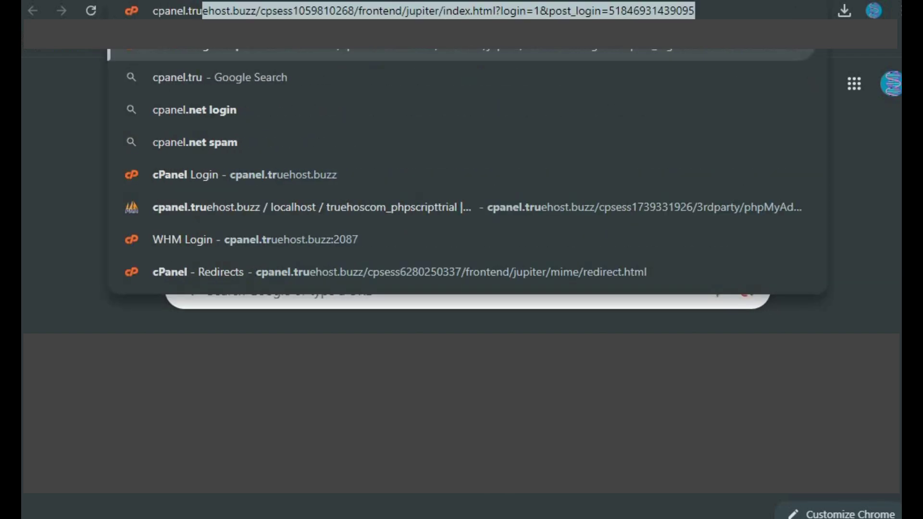
text(ehost.buzz)
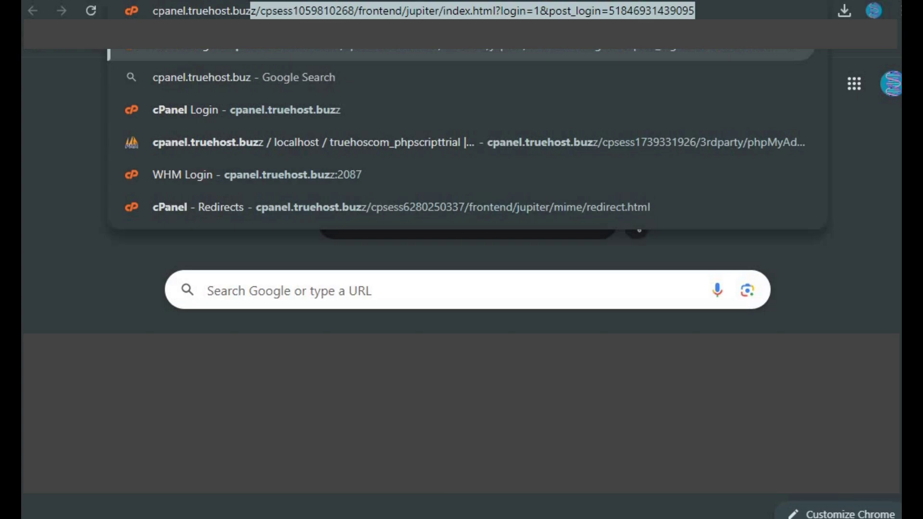
key(Delete)
key(Return)
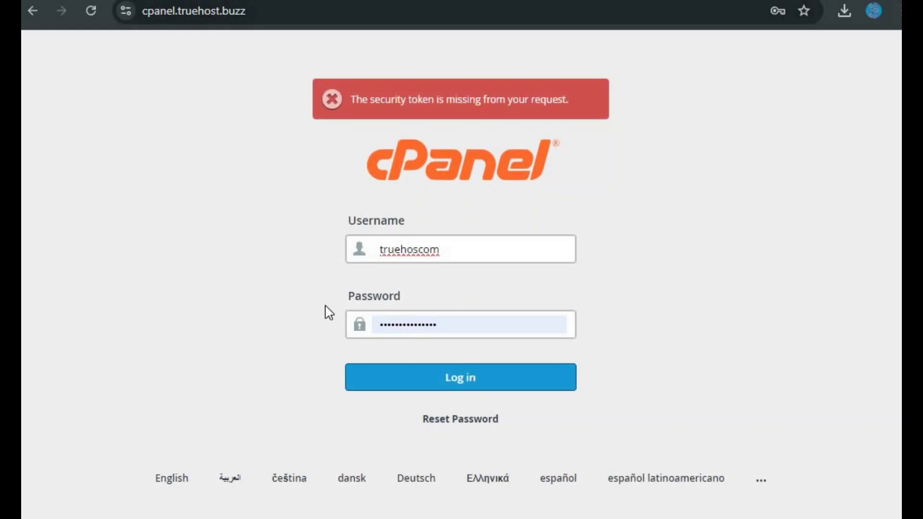
click(476, 374)
Log in at truehost.buzz:2083 with the saved username from autofill and the password
key(ctrl+t)
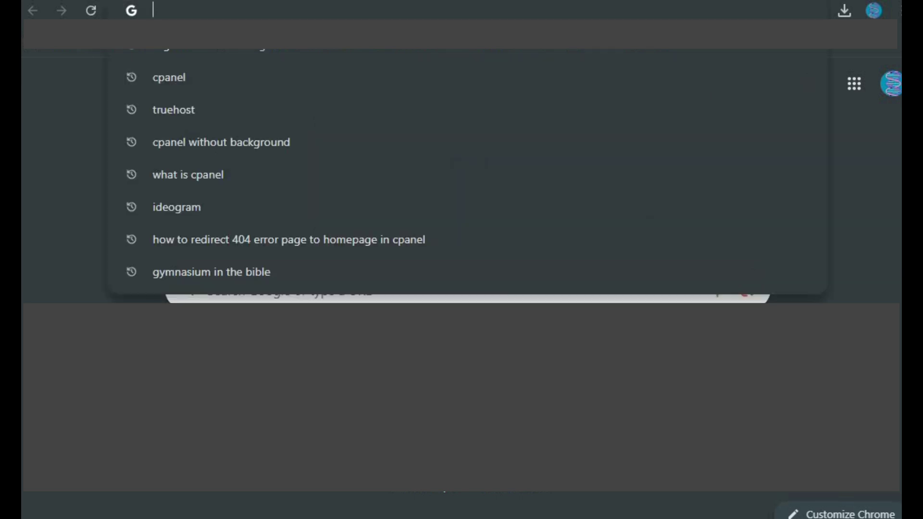
text(truehost.buzz)
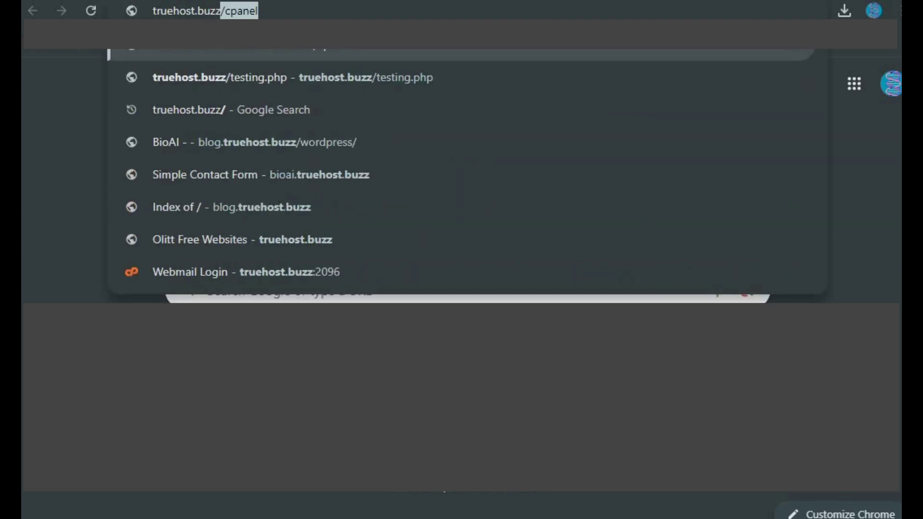
text(:2083)
key(Return)
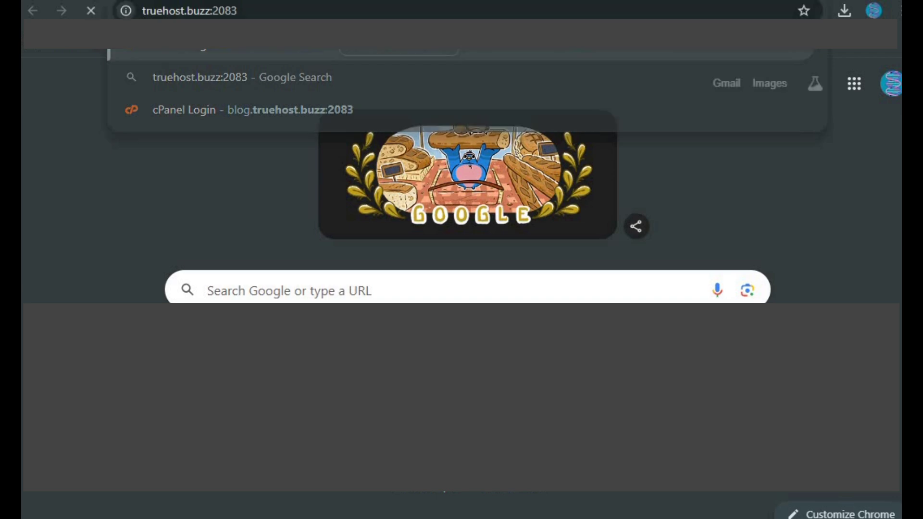
click(404, 243)
text(truehostcom)
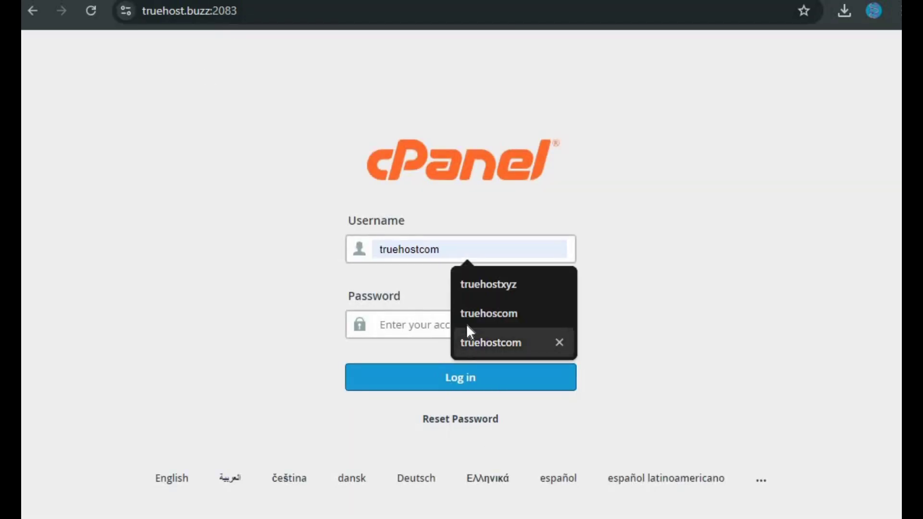
click(462, 319)
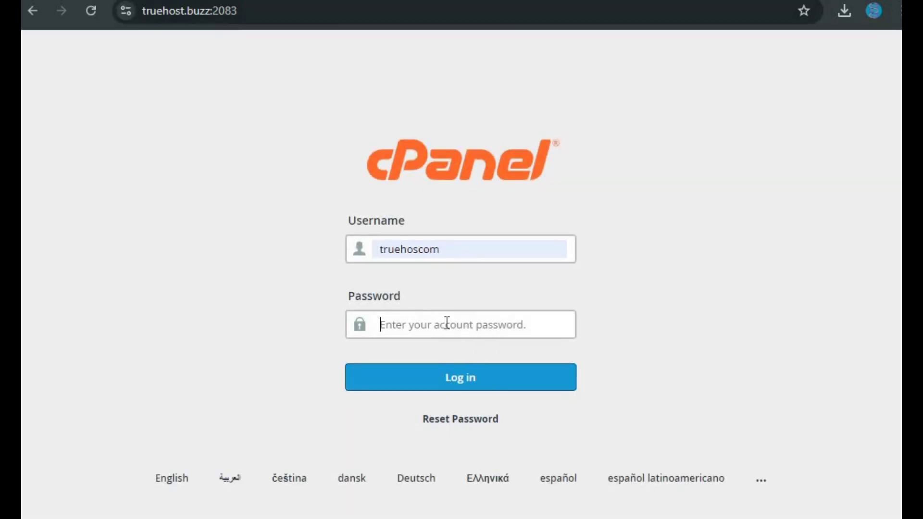
click(432, 377)
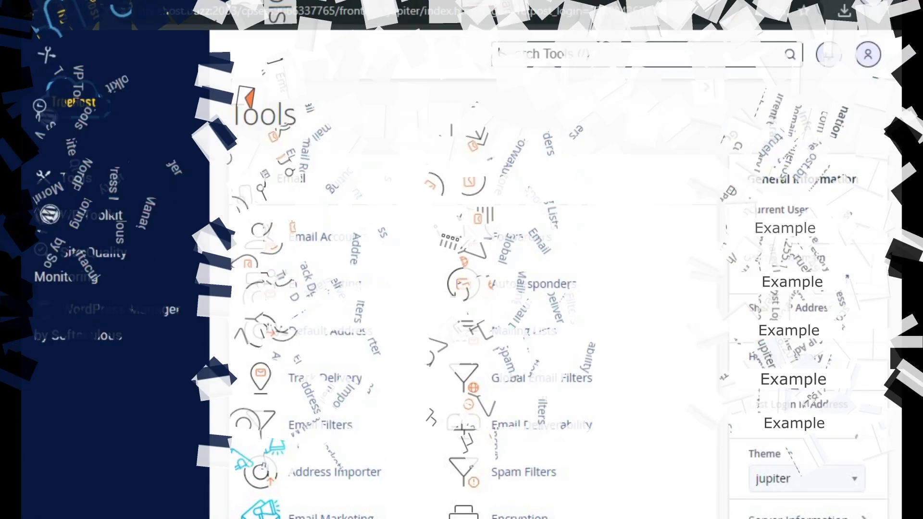
Browse down and back up through the Tools dashboard sections
scroll(471, 288, down, 4)
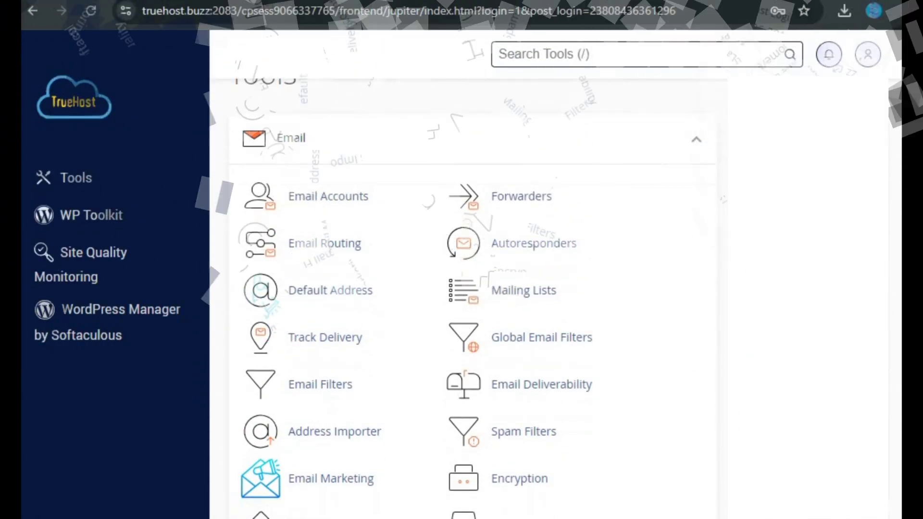
scroll(471, 288, down, 7)
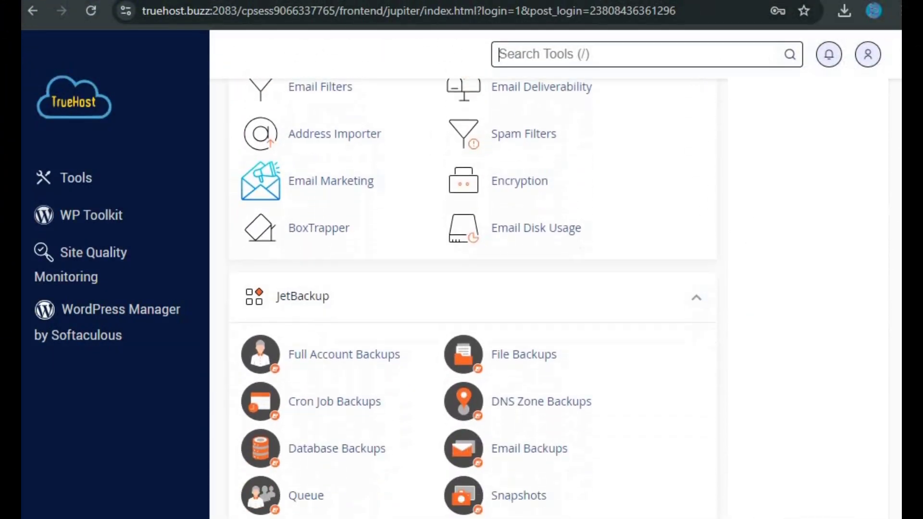
scroll(471, 288, down, 9)
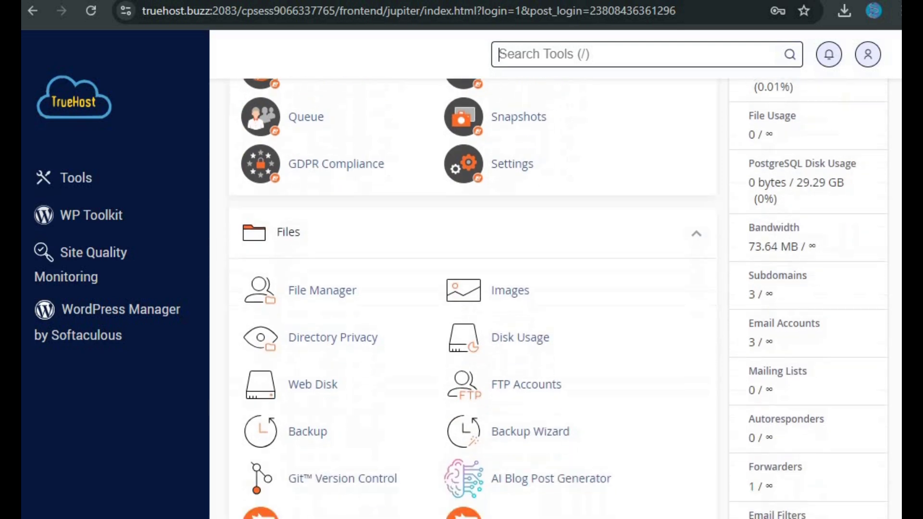
scroll(471, 289, down, 8)
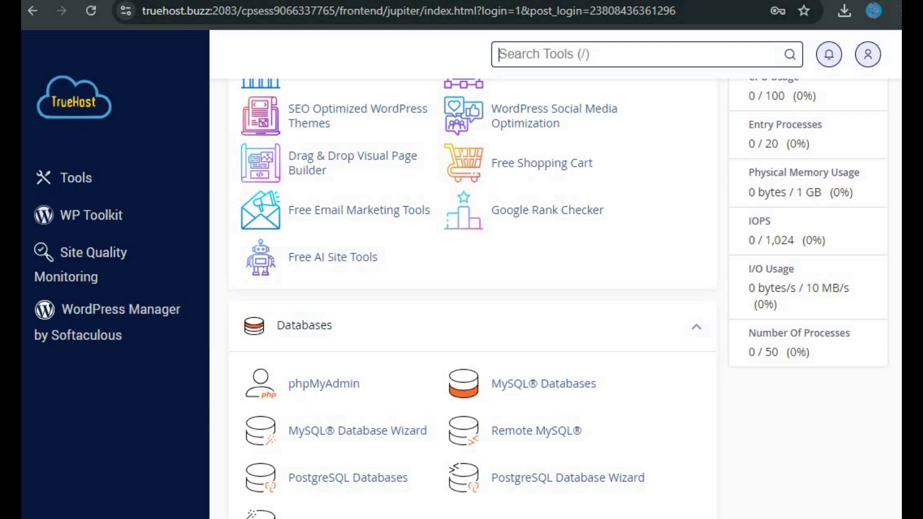
scroll(471, 288, up, 1)
scroll(471, 288, up, 14)
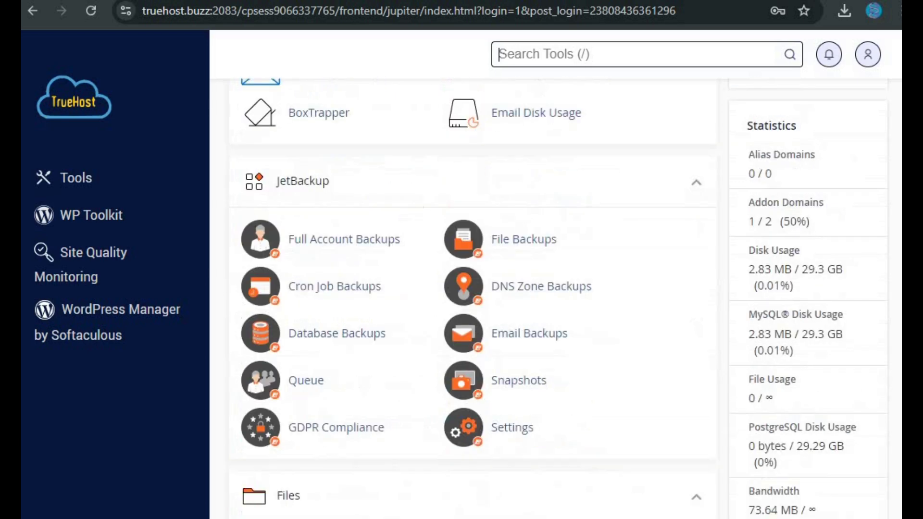
scroll(471, 289, up, 8)
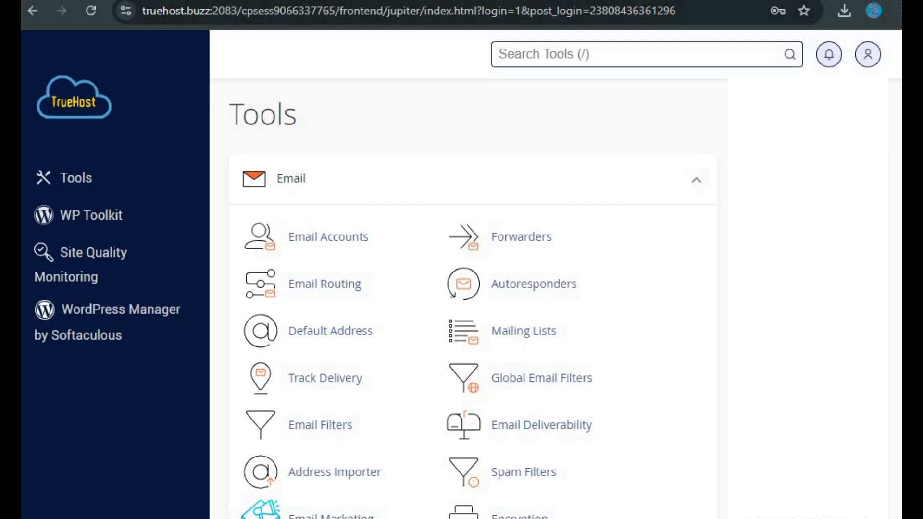
Reload the Tools dashboard and skim its sections again
click(73, 187)
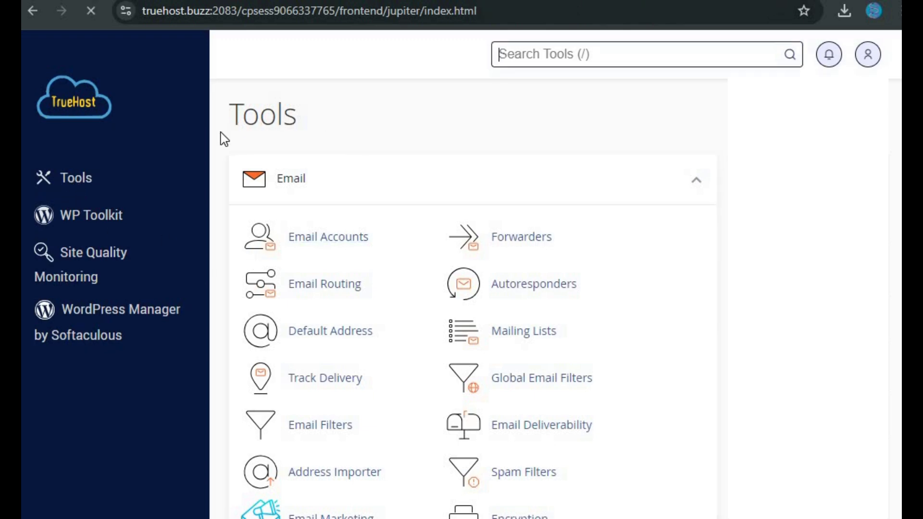
scroll(402, 134, down, 20)
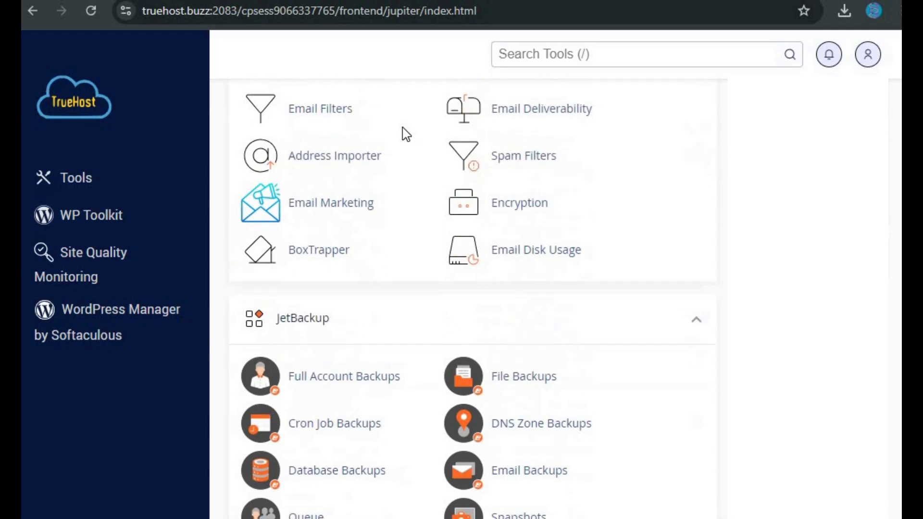
scroll(401, 126, down, 20)
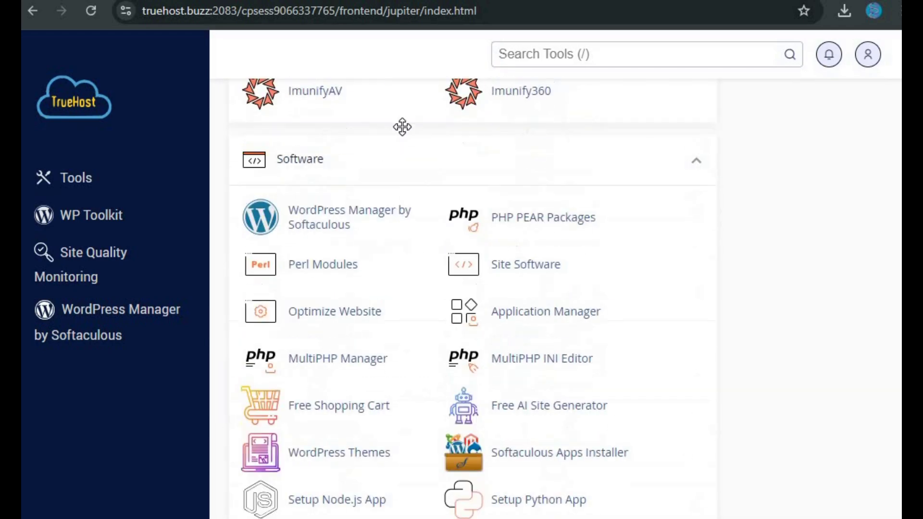
scroll(402, 136, up, 2)
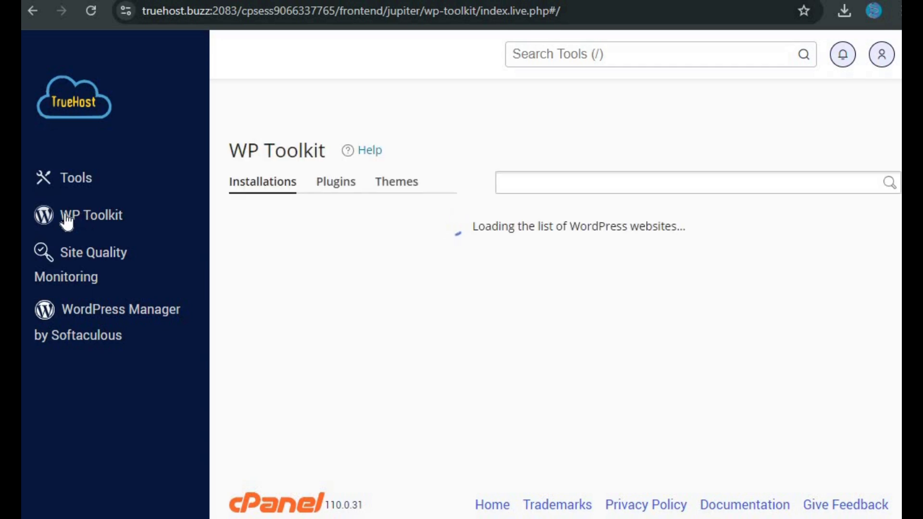
In WP Toolkit, collapse the WordPress site details, then view the installed plugins and themes
scroll(531, 268, down, 1)
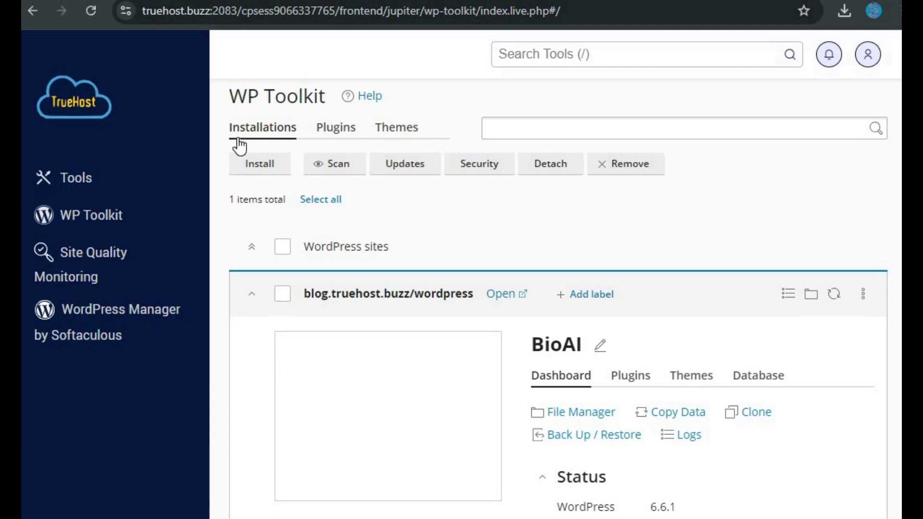
scroll(337, 231, down, 2)
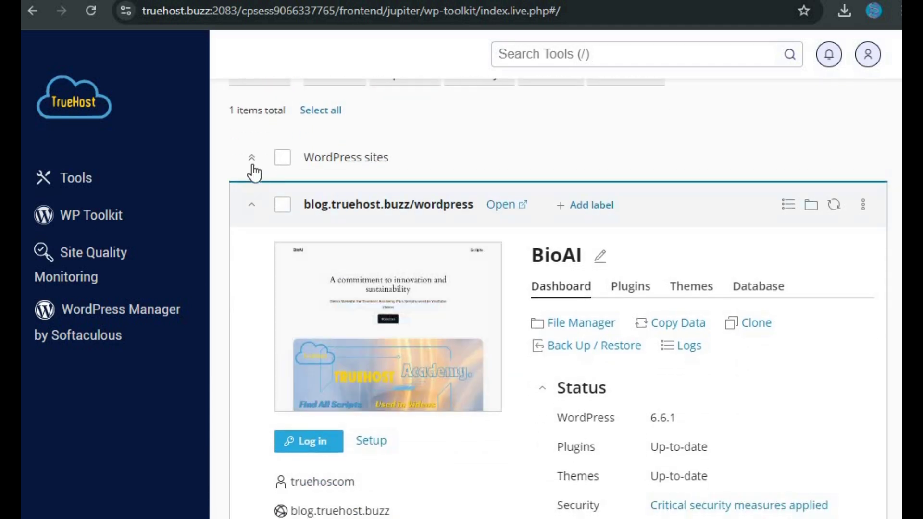
click(251, 157)
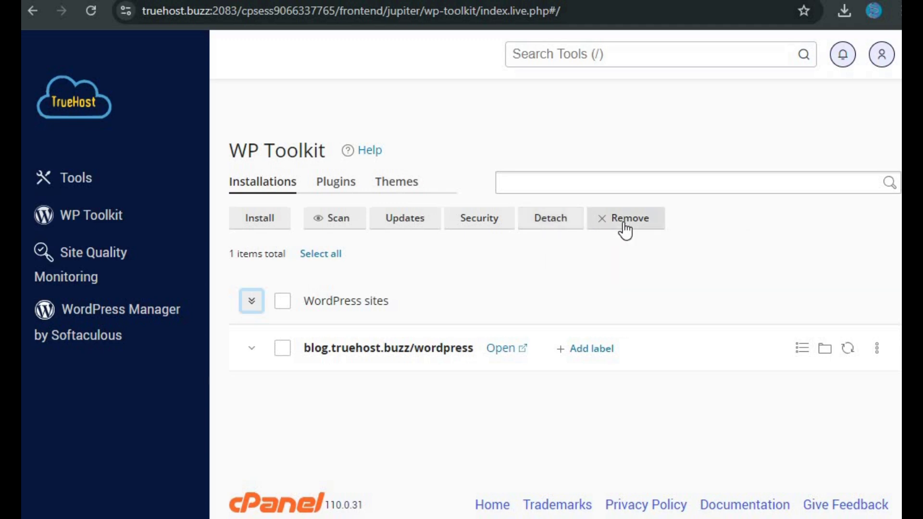
click(339, 192)
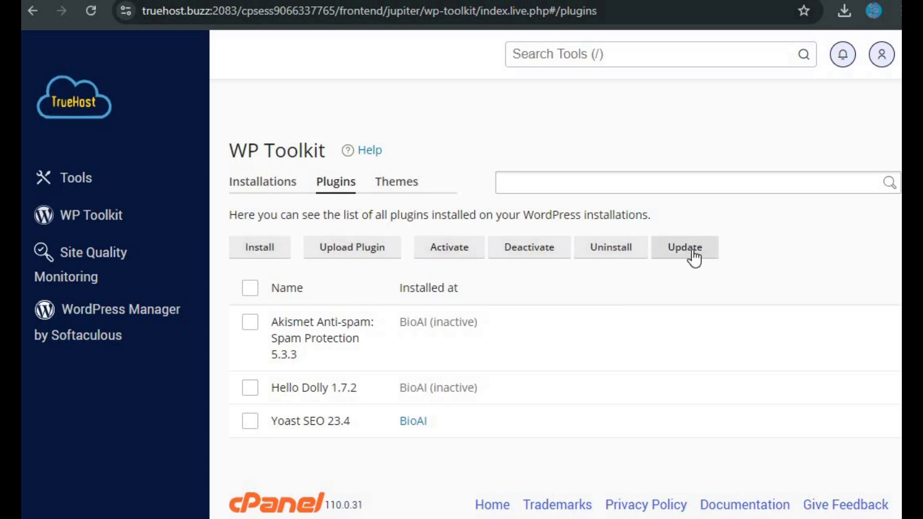
click(397, 181)
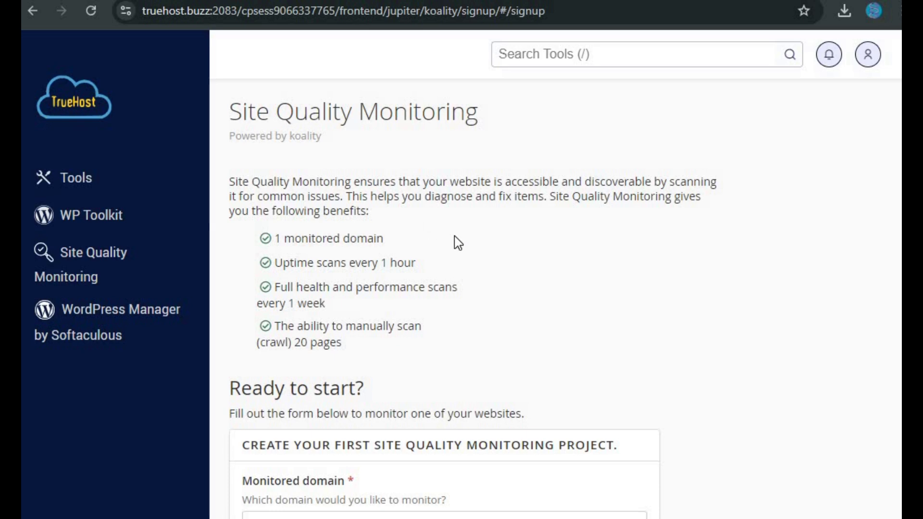
Look over the Site Quality Monitoring form for creating a first monitoring project
scroll(461, 253, down, 3)
scroll(461, 254, down, 1)
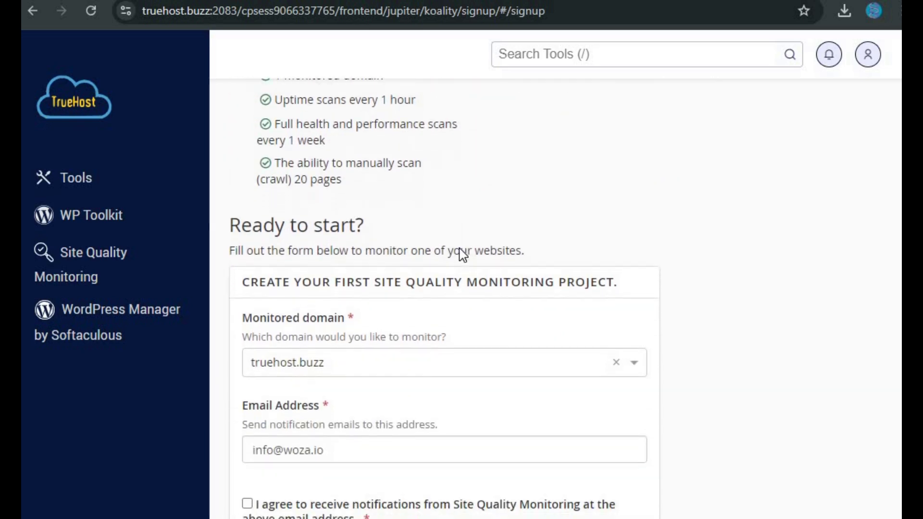
scroll(461, 254, up, 2)
scroll(462, 255, up, 2)
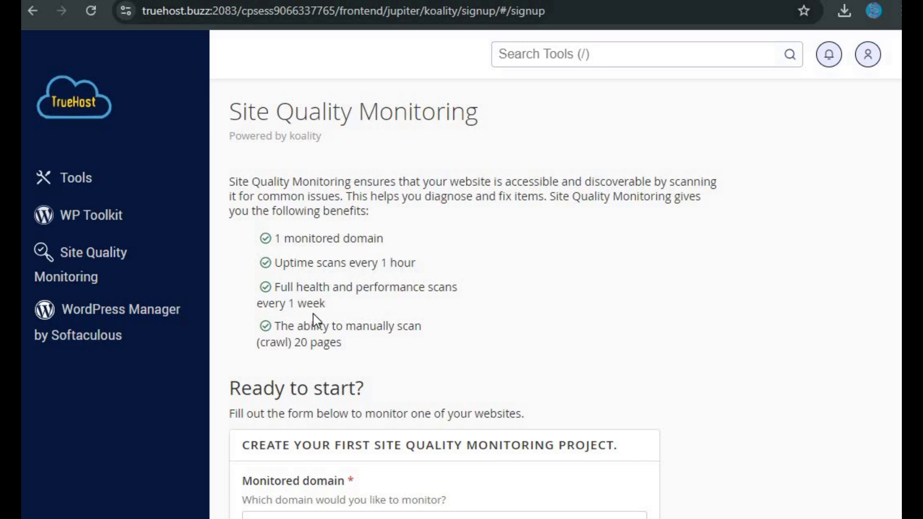
scroll(336, 309, down, 1)
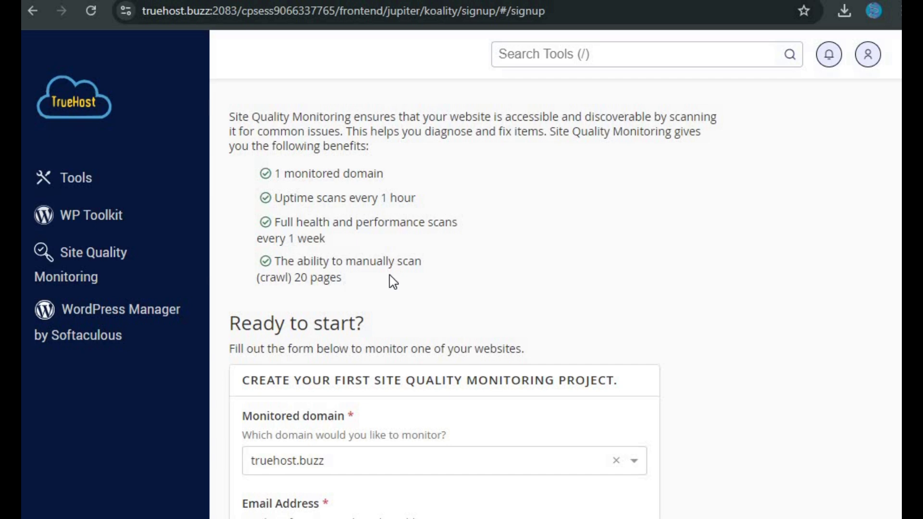
scroll(389, 283, down, 1)
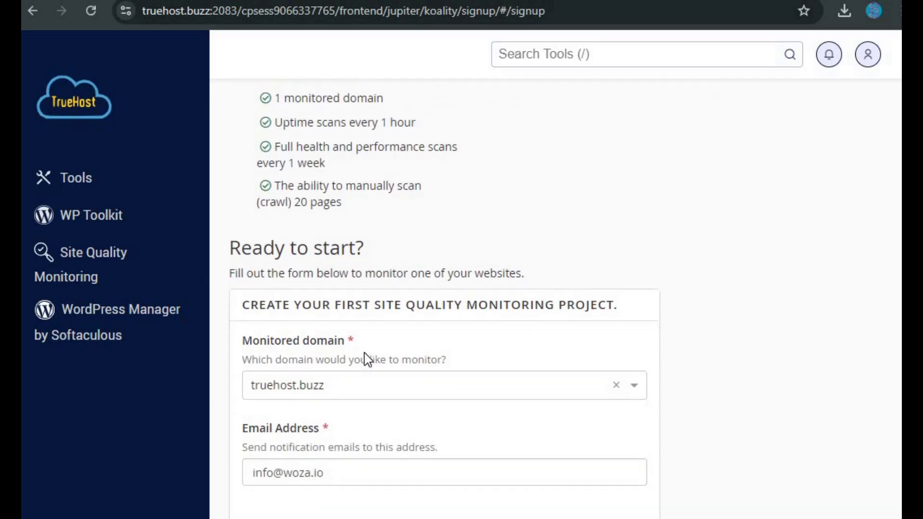
scroll(365, 358, down, 3)
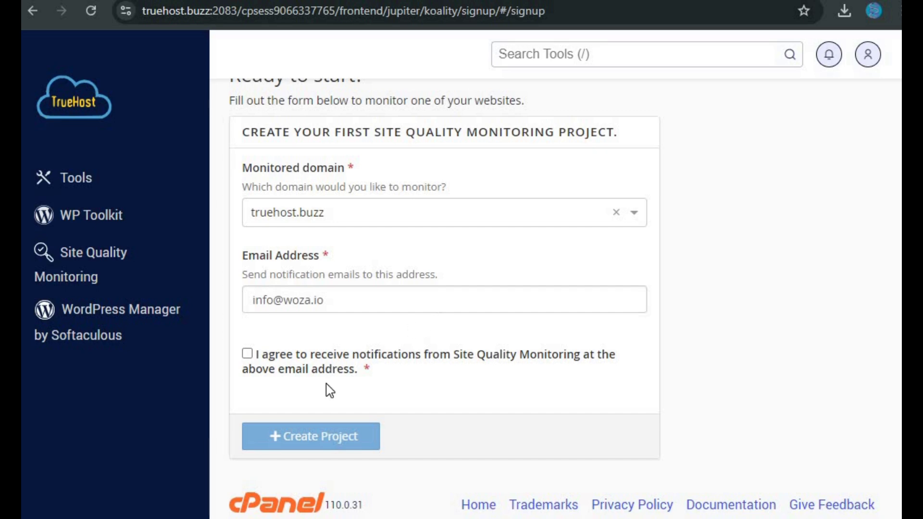
scroll(414, 305, up, 1)
scroll(415, 304, up, 5)
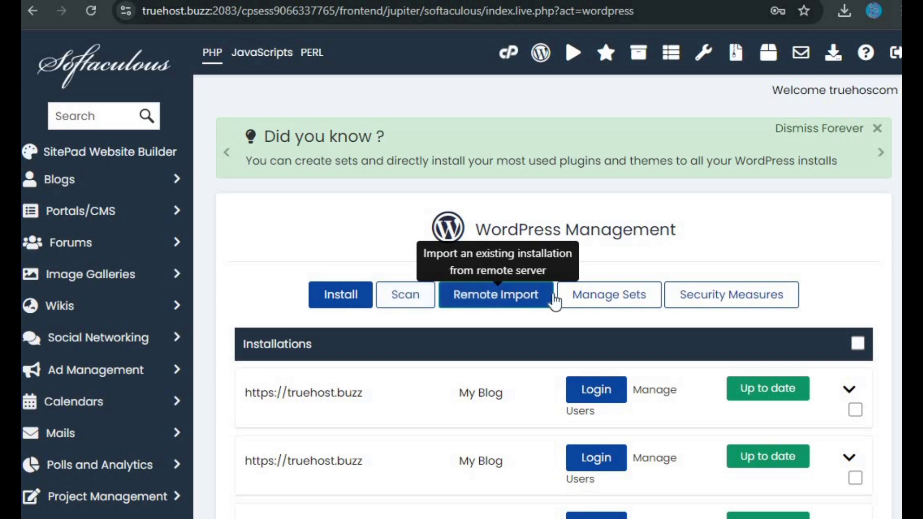
Review the three Softaculous WordPress installations, including BioAI, then go back to Site Quality Monitoring
scroll(406, 453, down, 4)
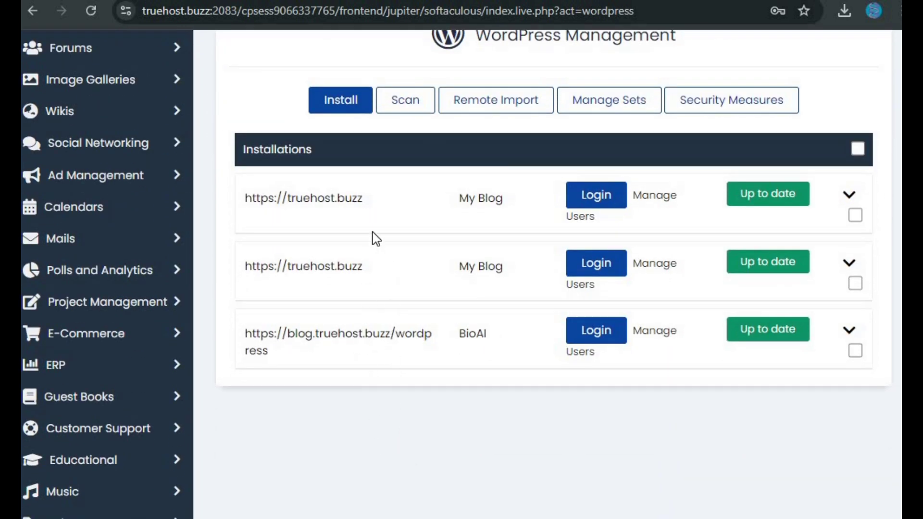
scroll(376, 239, up, 3)
scroll(377, 239, down, 4)
scroll(376, 239, up, 4)
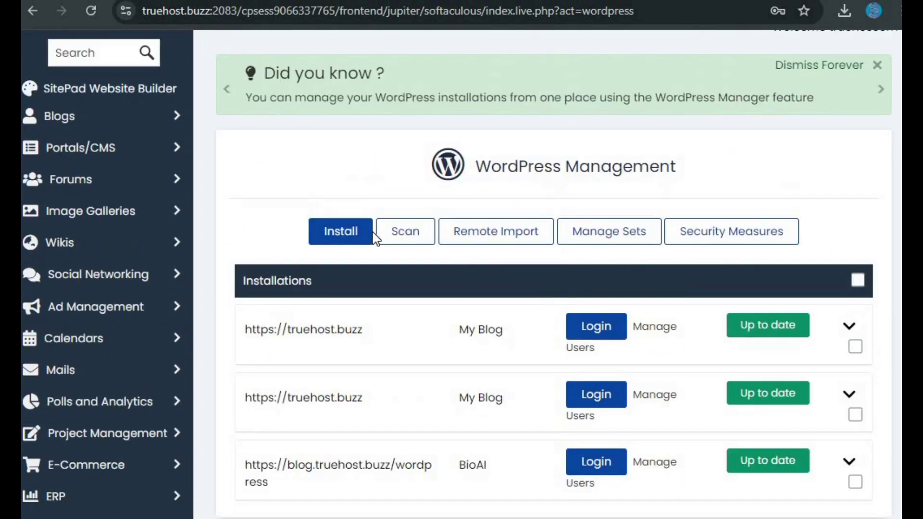
scroll(375, 238, up, 2)
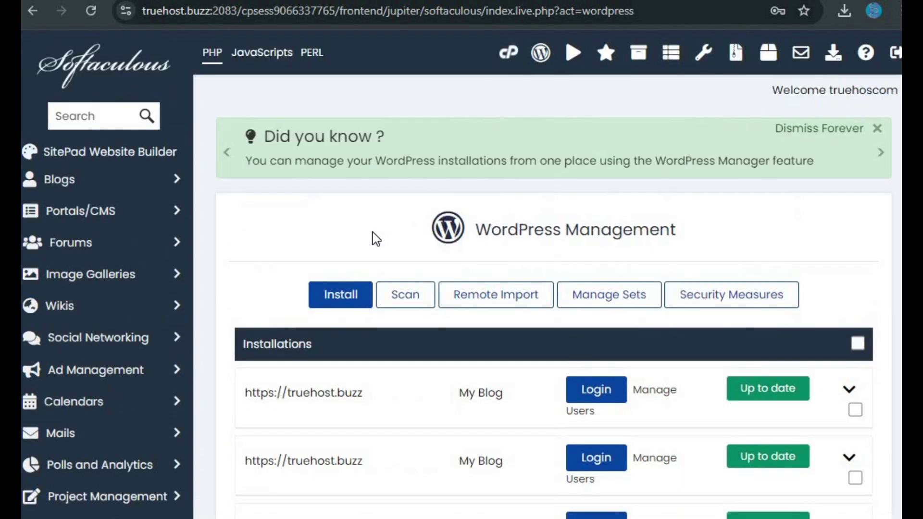
click(33, 12)
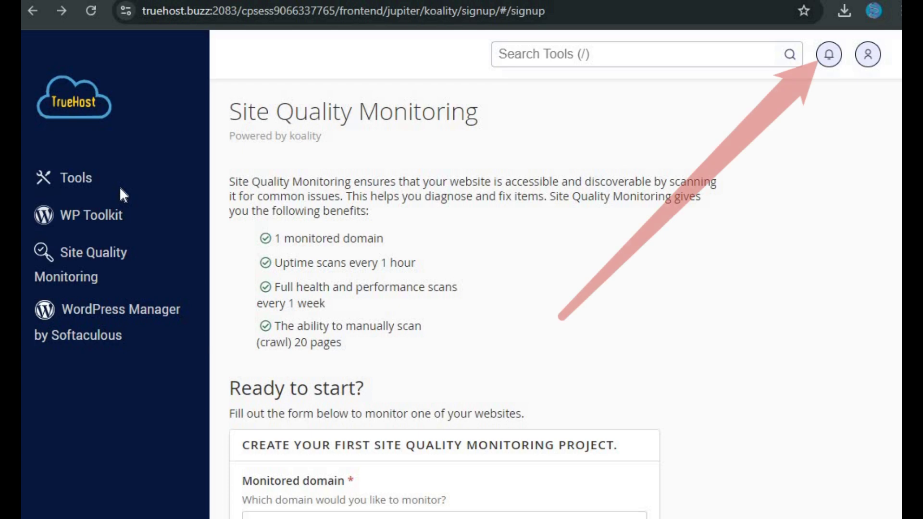
Return to the Tools dashboard with its Email Accounts, Forwarders and Autoresponders tools
click(81, 182)
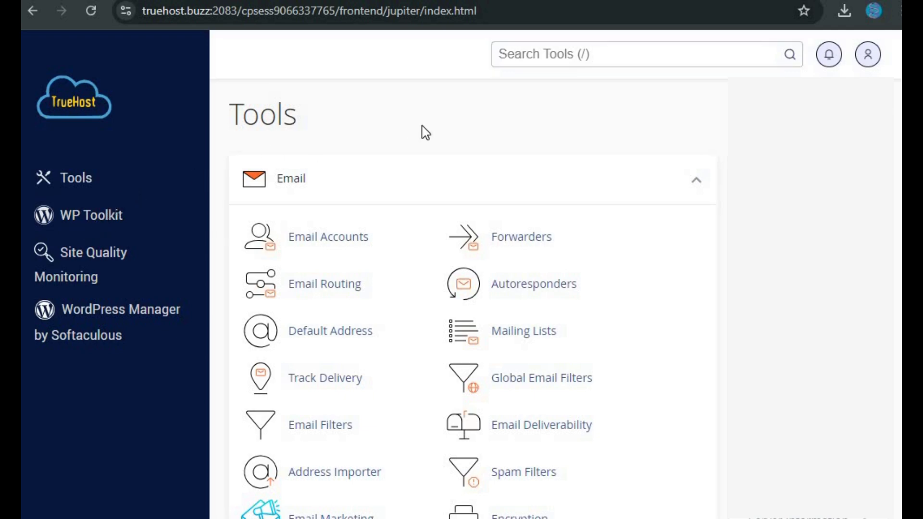
Look over the Files tools: File Manager, Backup, Backup Wizard and JetBackup
scroll(425, 133, down, 2)
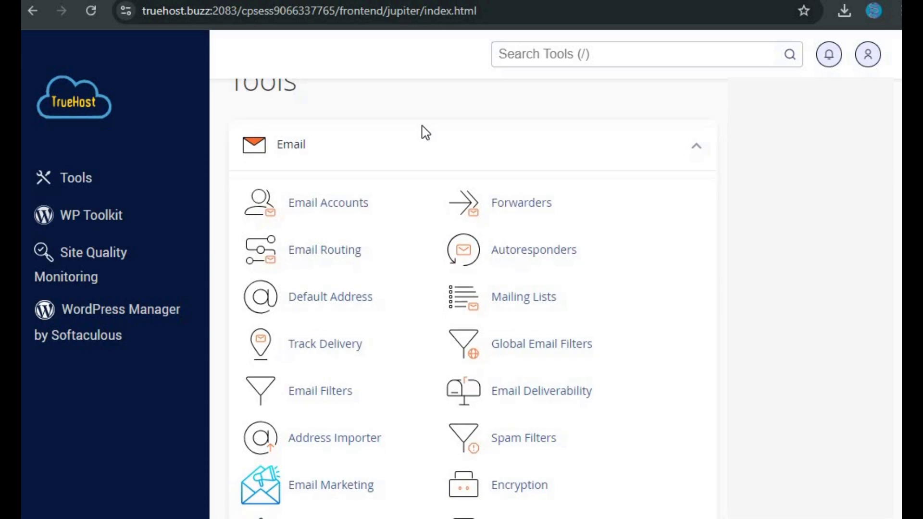
scroll(426, 133, down, 1)
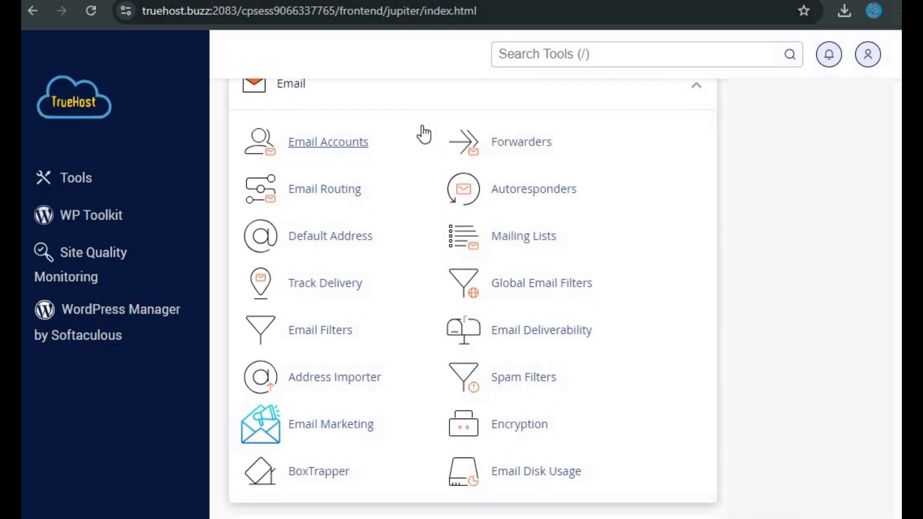
scroll(423, 135, up, 1)
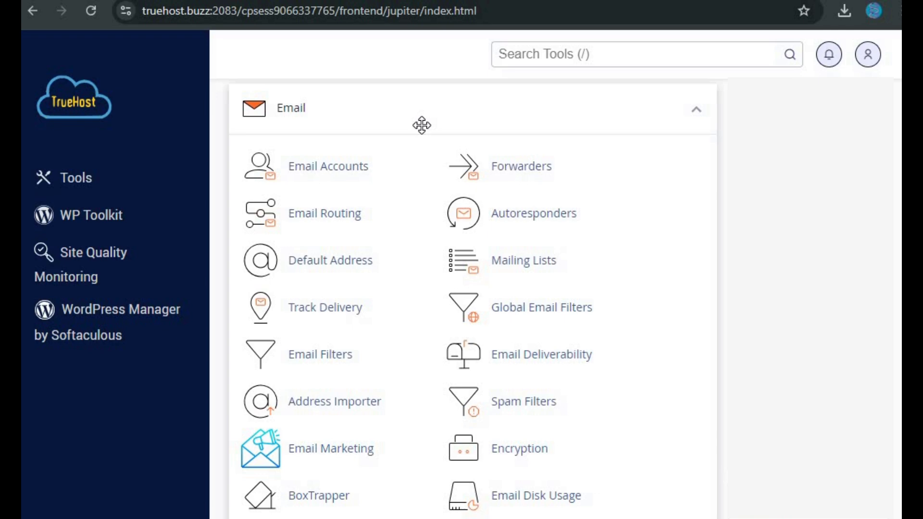
scroll(421, 128, down, 3)
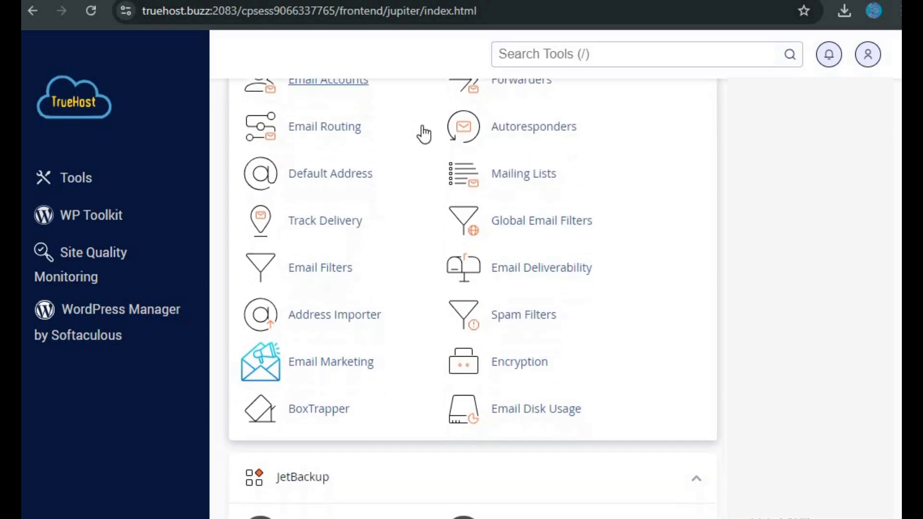
scroll(424, 135, down, 5)
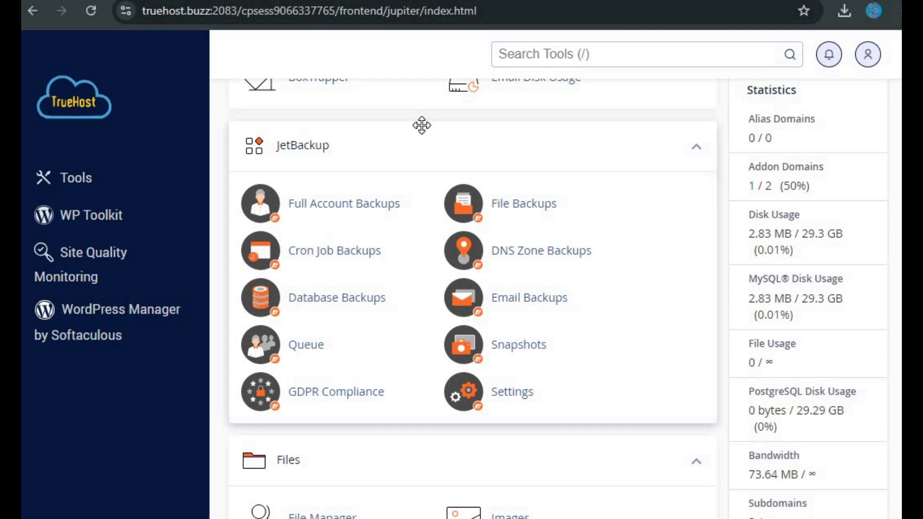
scroll(421, 125, down, 8)
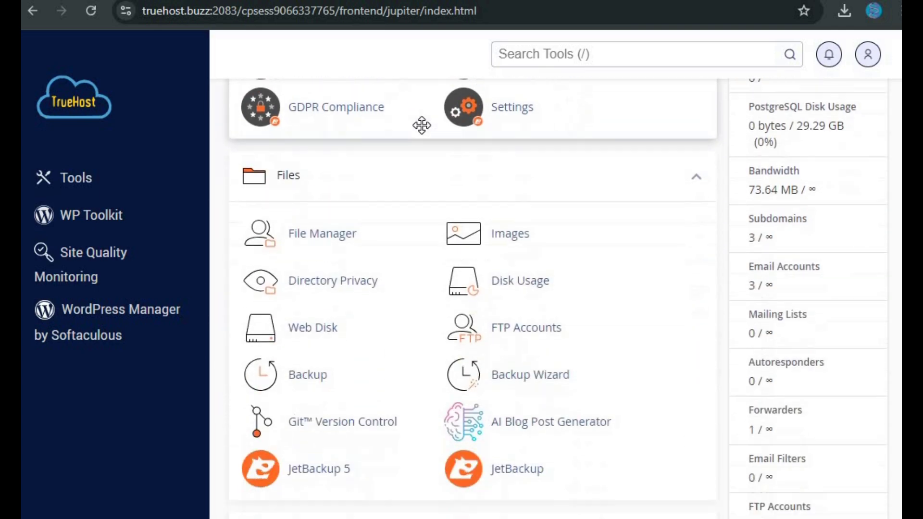
scroll(421, 126, up, 1)
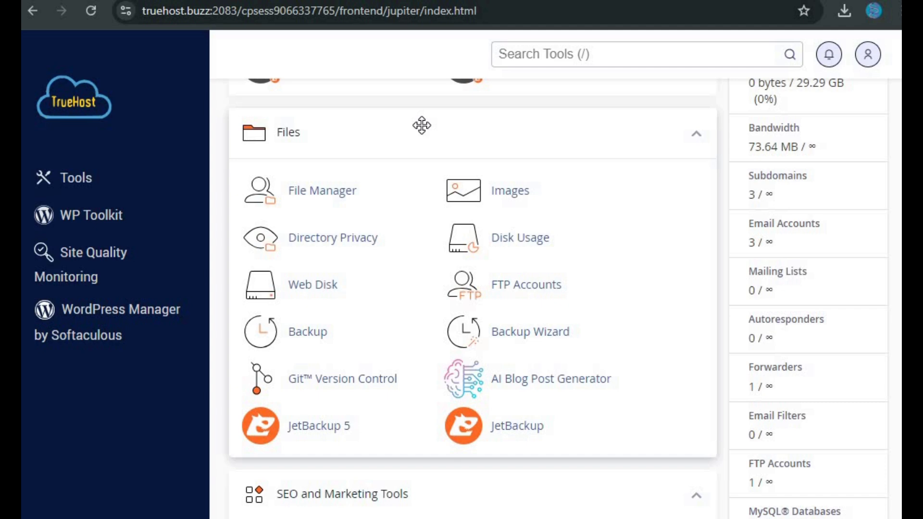
scroll(422, 126, down, 8)
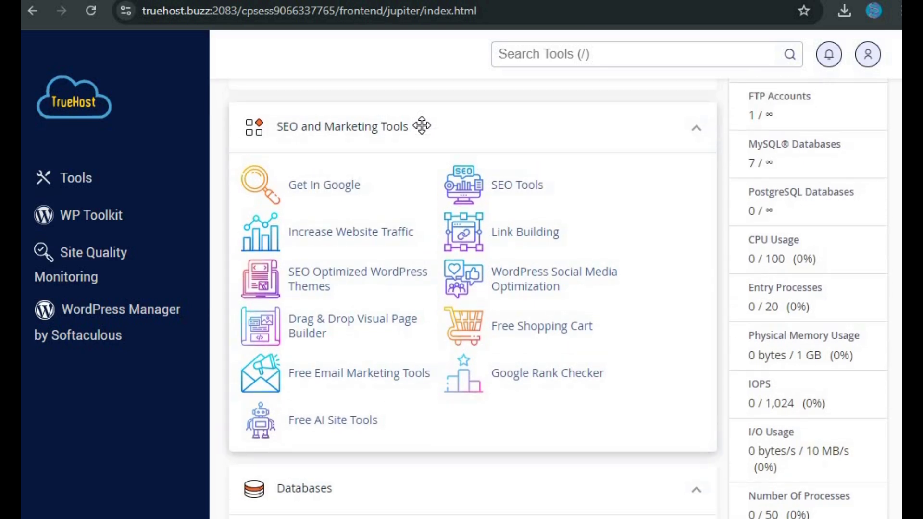
Browse the SEO, Databases, Domains, Metrics, Security, Software, Advanced and Preferences groups down to Softaculous
scroll(410, 138, down, 8)
scroll(410, 139, up, 1)
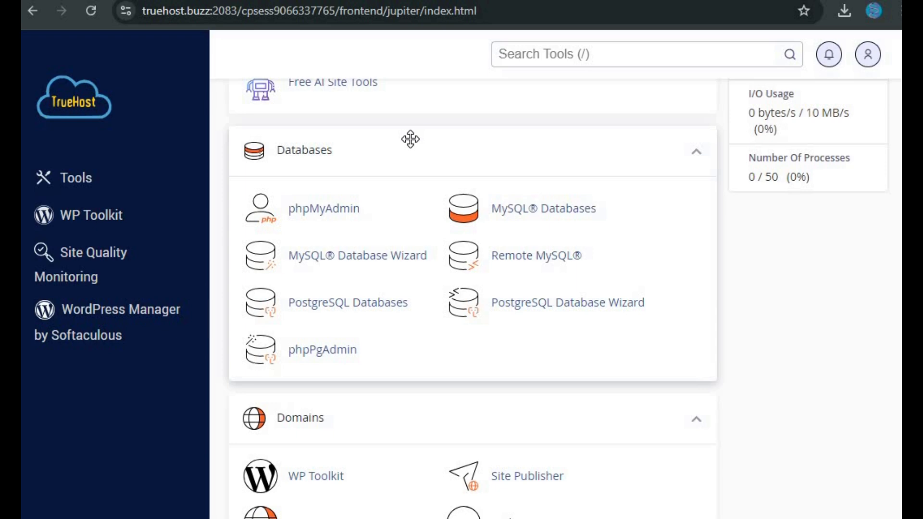
scroll(410, 139, down, 6)
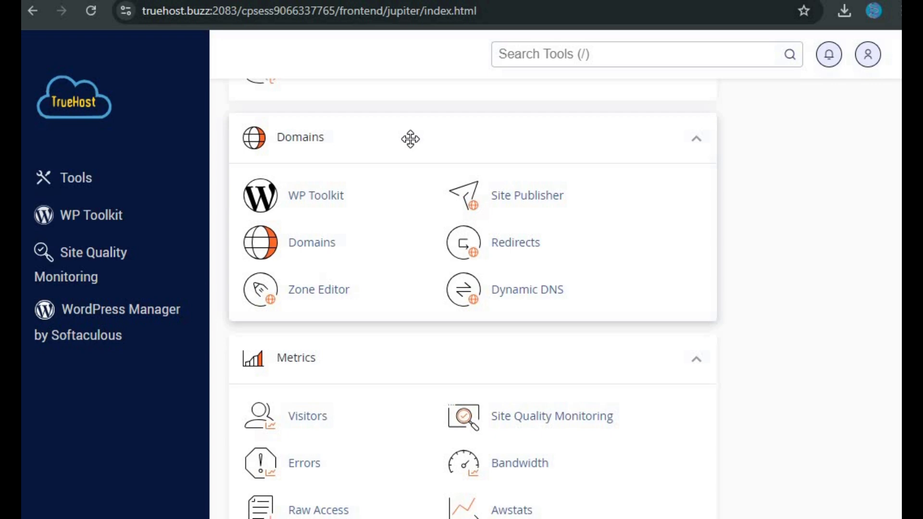
scroll(410, 139, down, 5)
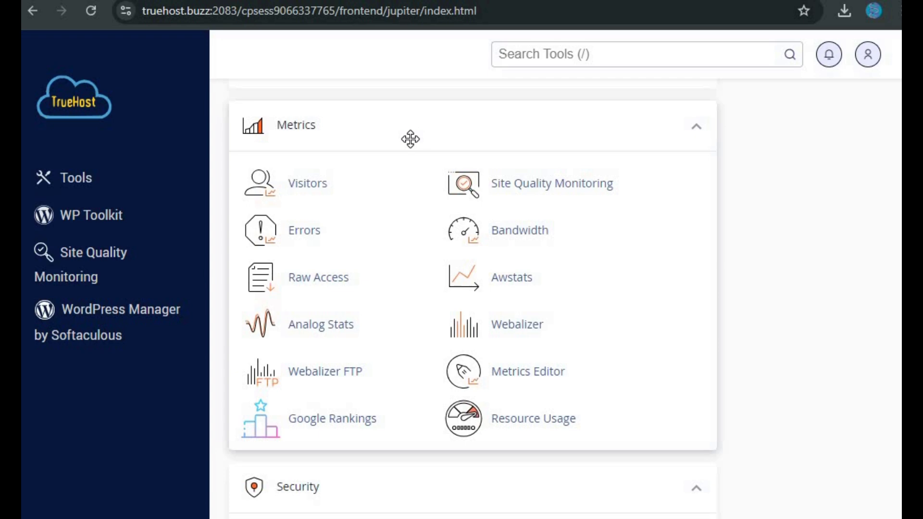
scroll(409, 139, down, 8)
scroll(412, 148, up, 1)
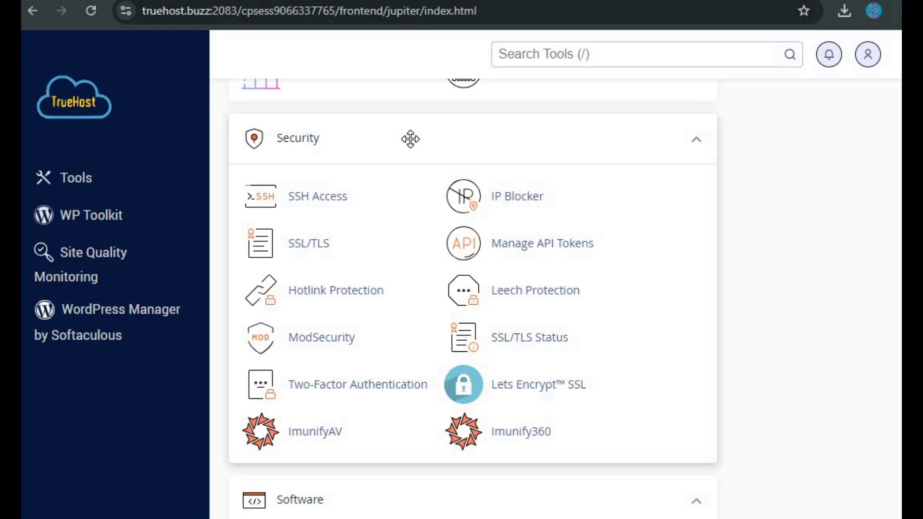
scroll(383, 249, down, 8)
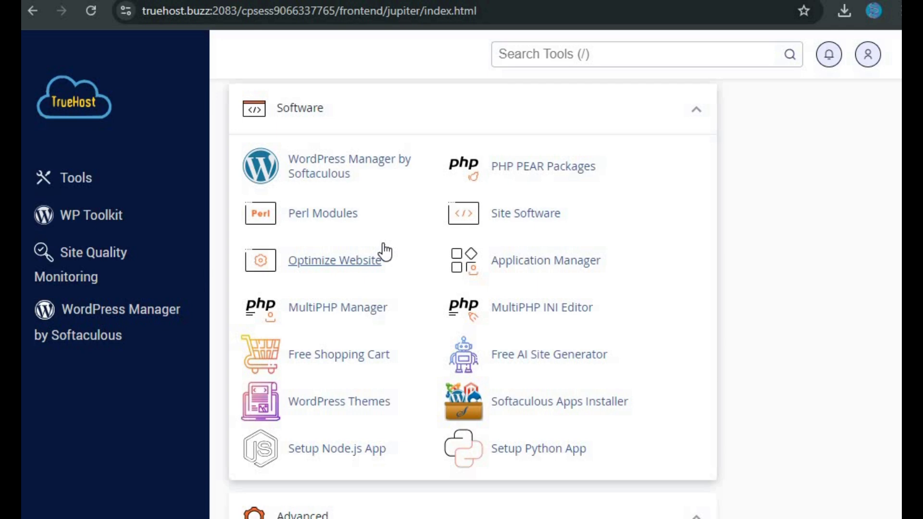
scroll(384, 252, down, 8)
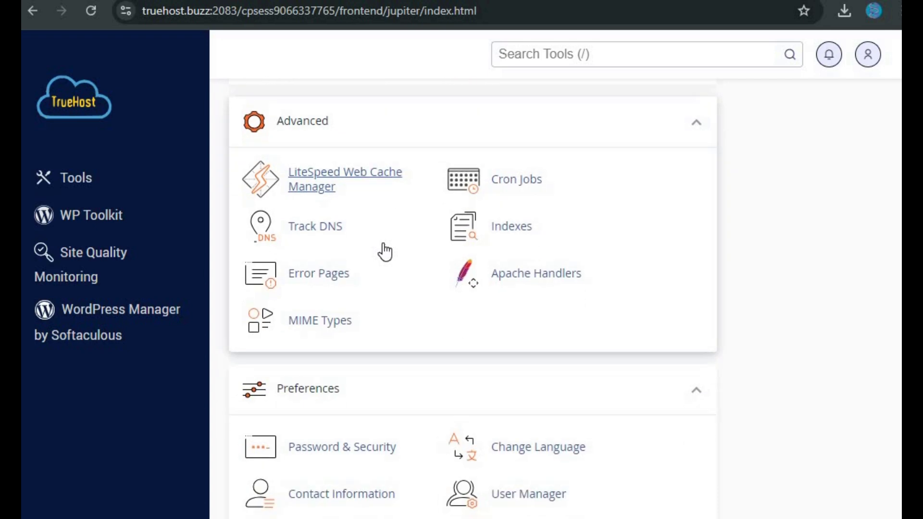
scroll(384, 250, up, 2)
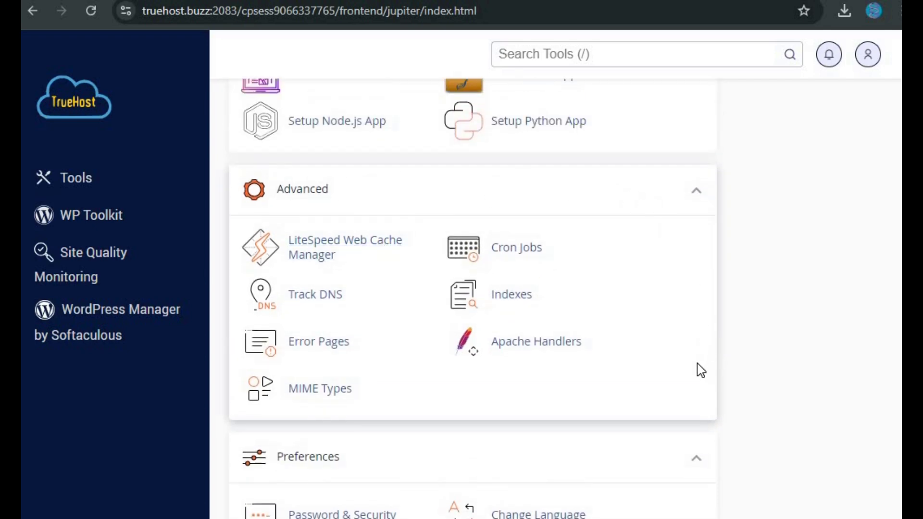
scroll(754, 410, down, 6)
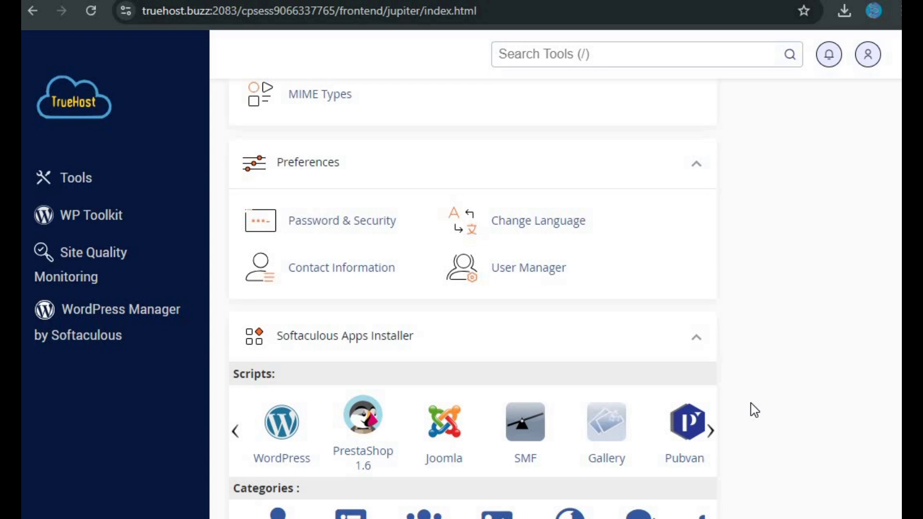
scroll(754, 410, down, 3)
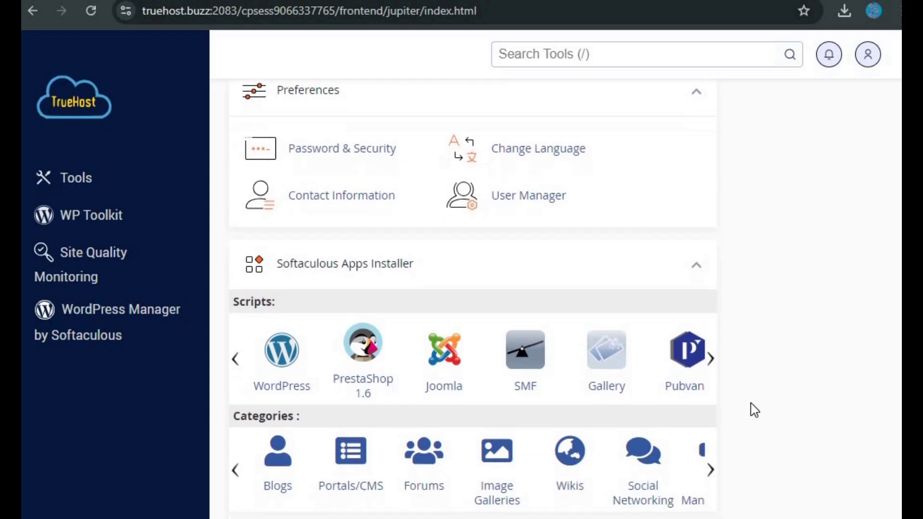
Page the Softaculous Scripts carousel forward to reveal phpList, HESK and Zikula
click(715, 321)
click(714, 321)
click(714, 322)
click(714, 322)
click(714, 321)
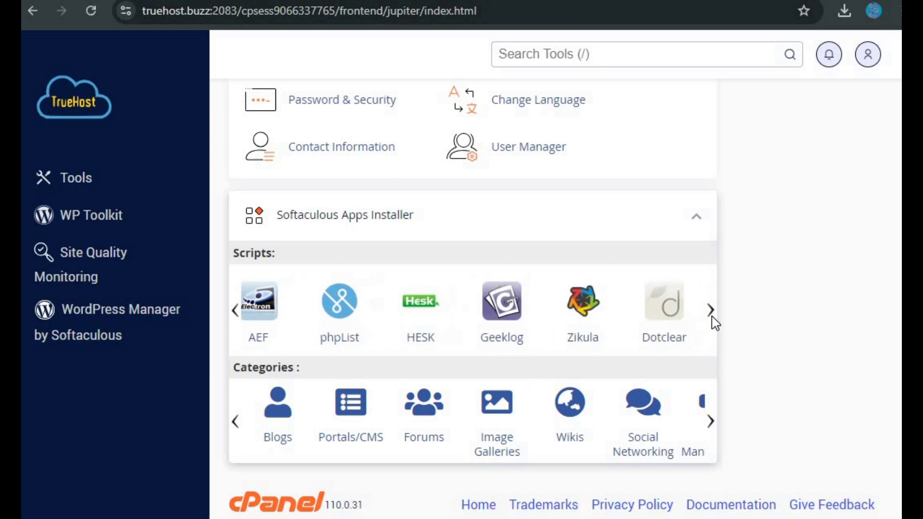
Page the Softaculous Categories carousel forward to reveal ERP, Educational and Music
click(712, 425)
click(712, 425)
click(711, 425)
click(711, 425)
click(712, 428)
click(712, 428)
click(712, 428)
click(710, 426)
click(710, 426)
click(711, 426)
click(711, 426)
click(711, 426)
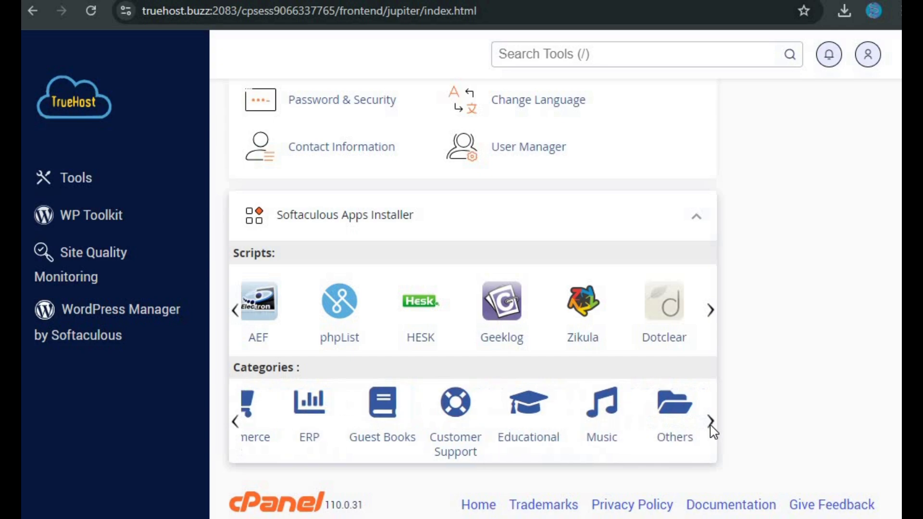
click(711, 427)
click(710, 426)
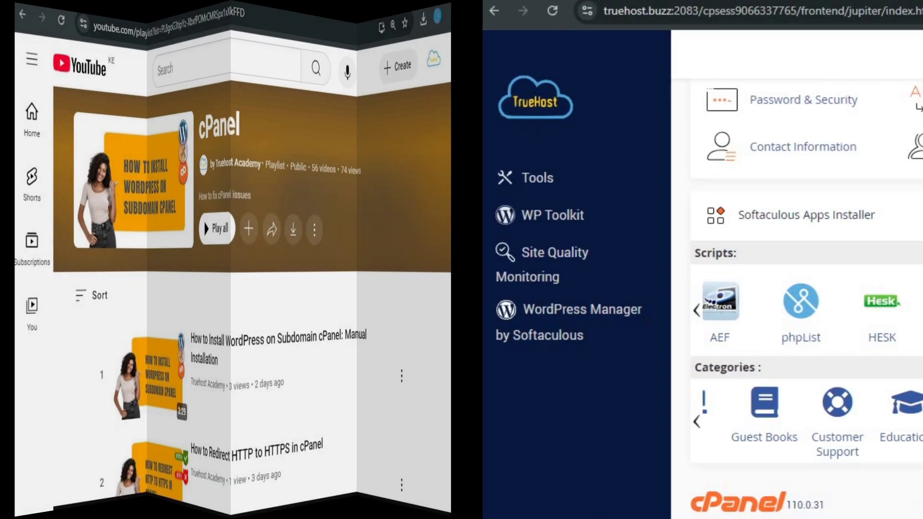
Play 'Basic cPanel Features Explained' from the cPanel playlist
scroll(885, 343, down, 20)
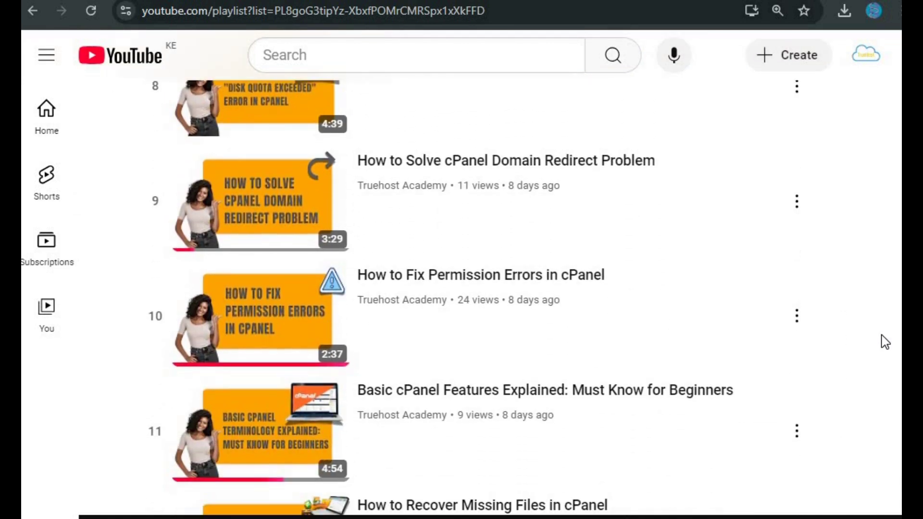
click(302, 372)
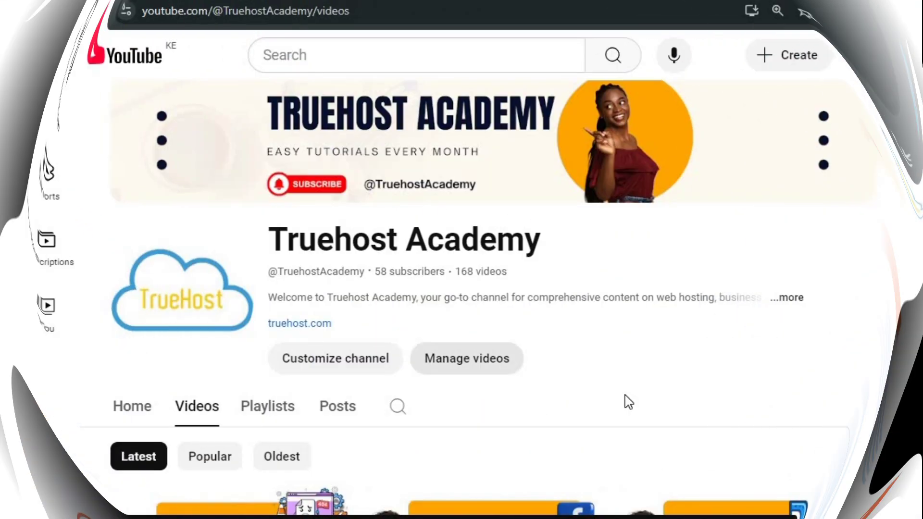
Switch the channel page to its playlists and skim through the full cPanel playlist
scroll(623, 399, down, 3)
click(267, 253)
scroll(332, 466, down, 3)
scroll(335, 453, down, 3)
click(336, 340)
scroll(447, 398, down, 10)
scroll(446, 398, down, 20)
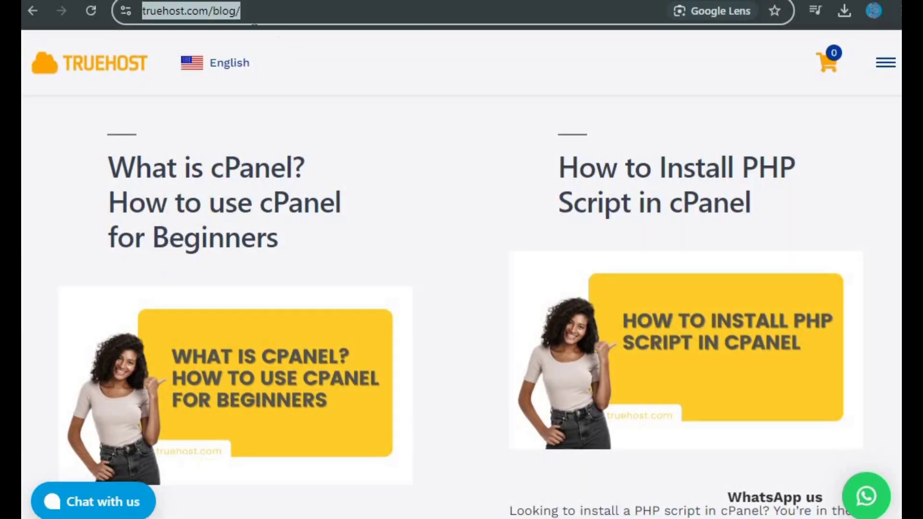
scroll(293, 88, down, 6)
scroll(295, 88, down, 20)
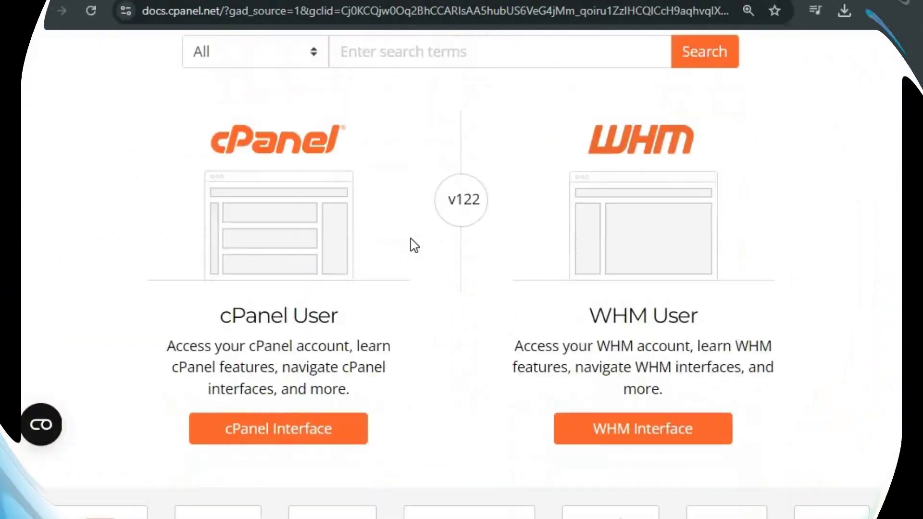
scroll(412, 244, down, 5)
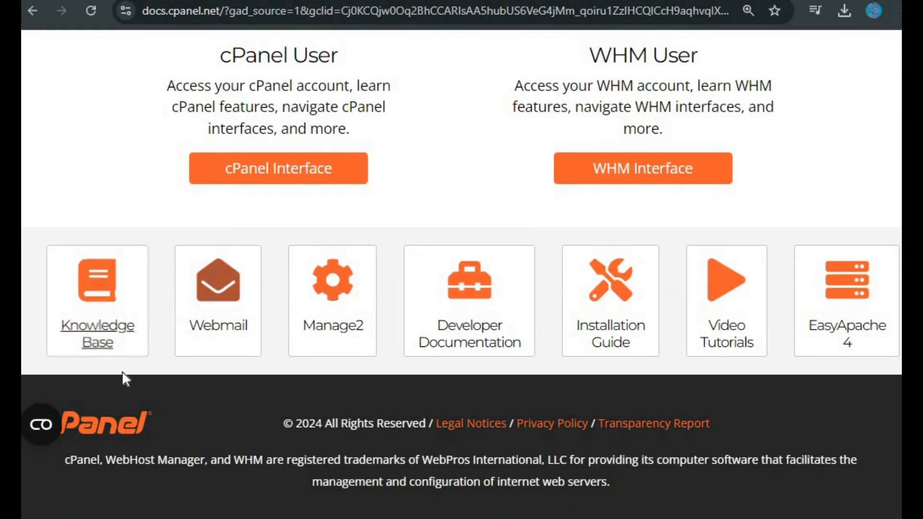
Open the cPanel Knowledge Base and scroll through its documentation sections
click(90, 314)
scroll(352, 349, down, 1)
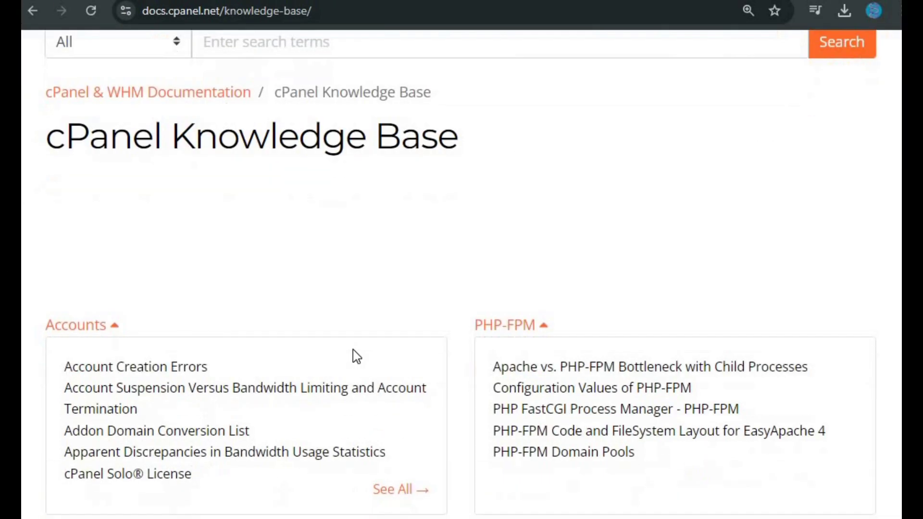
scroll(353, 351, down, 20)
scroll(356, 356, down, 10)
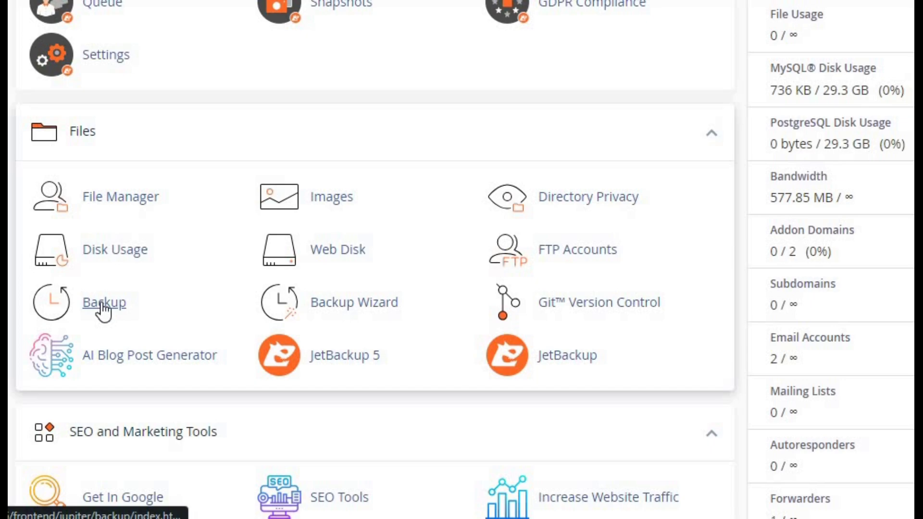
Review the Backup page options, then select image.png through pexels-tara-winstead-8386440.jpg in File Manager
click(103, 303)
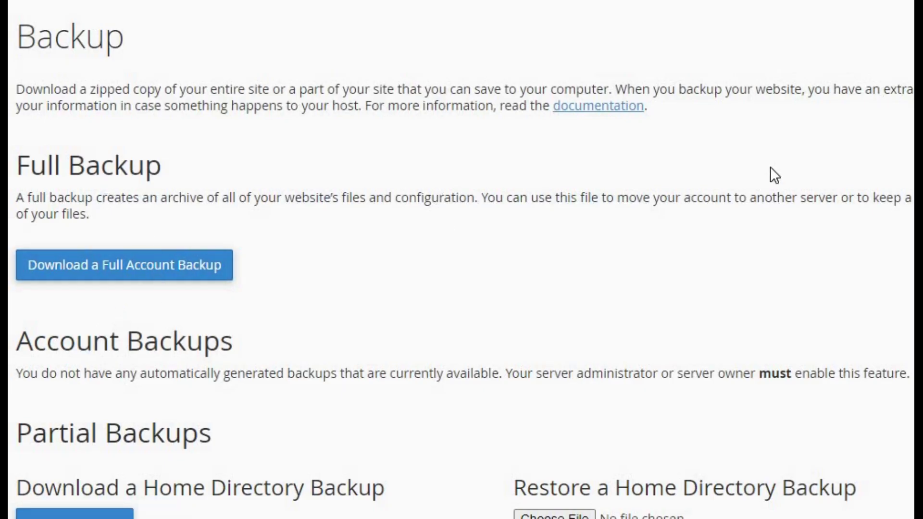
scroll(462, 259, down, 3)
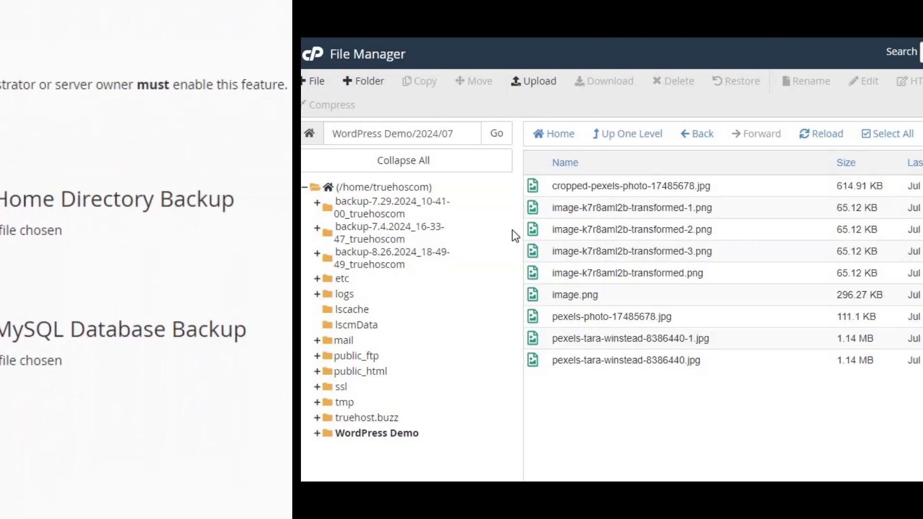
drag(403, 365, 224, 290)
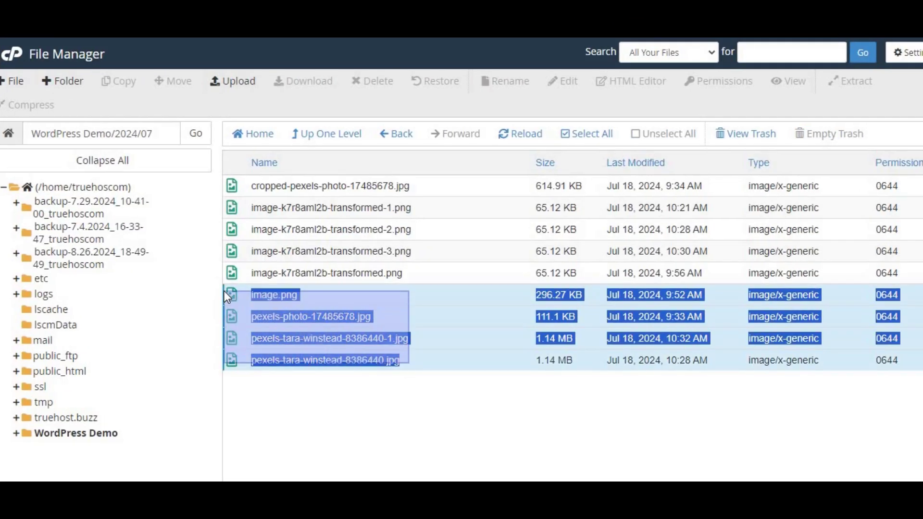
right_click(394, 312)
click(423, 439)
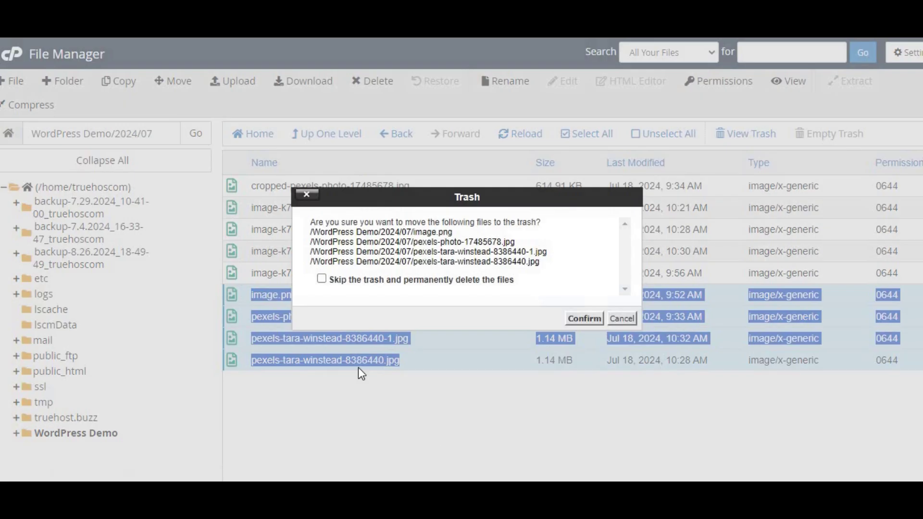
click(582, 319)
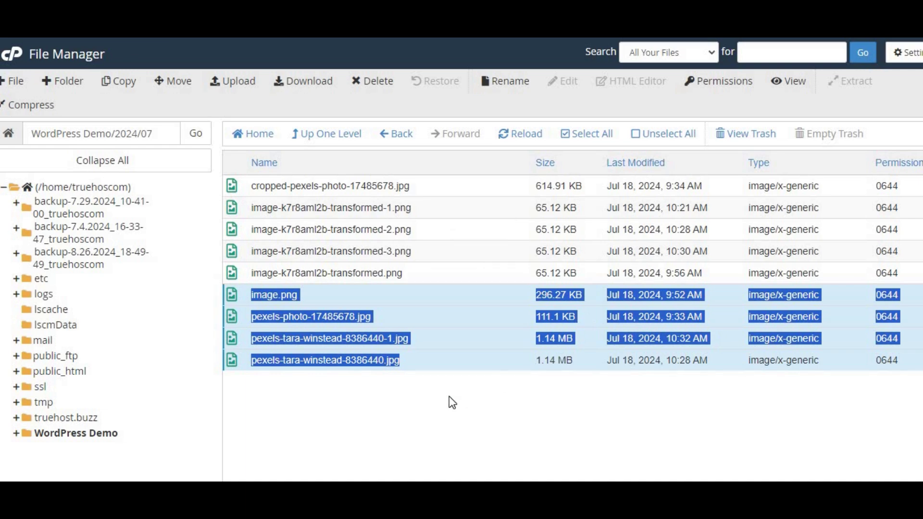